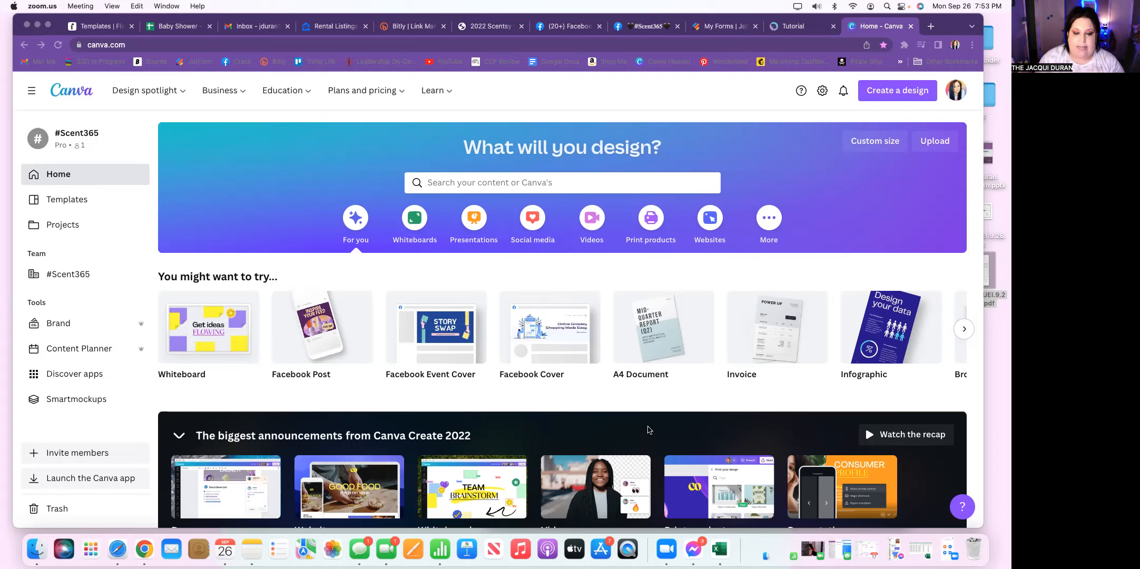
pyautogui.click(654, 399)
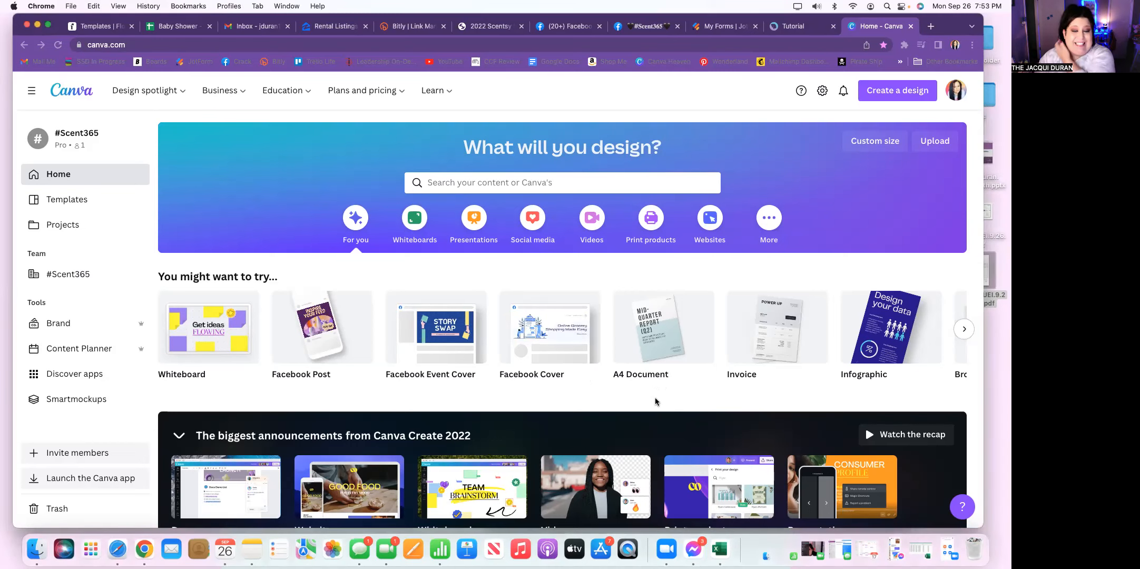
pyautogui.scroll(-4, 655, 400)
pyautogui.scroll(4, 655, 401)
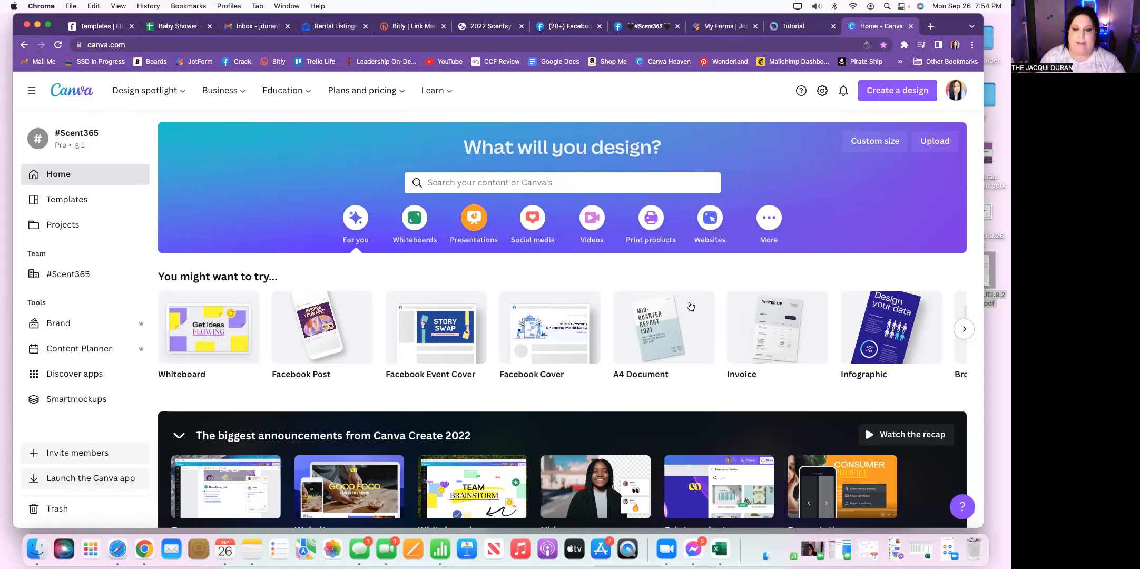
# Step: Create a blank Instagram Story design from the suggested formats and decline opening it in the desktop app
pyautogui.moveTo(690, 306)
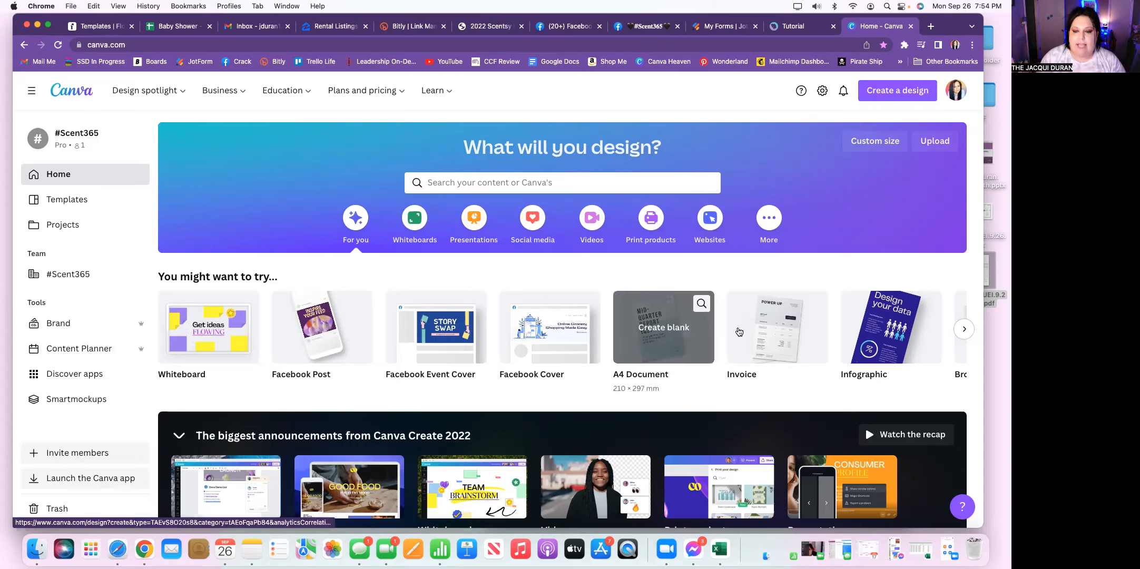
pyautogui.click(964, 330)
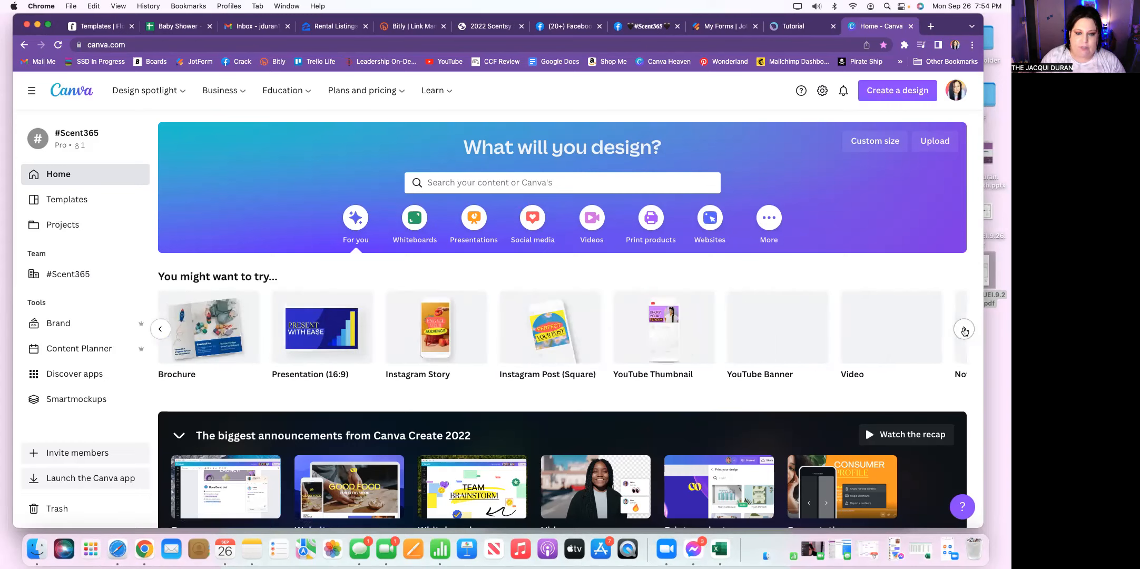
pyautogui.moveTo(278, 338)
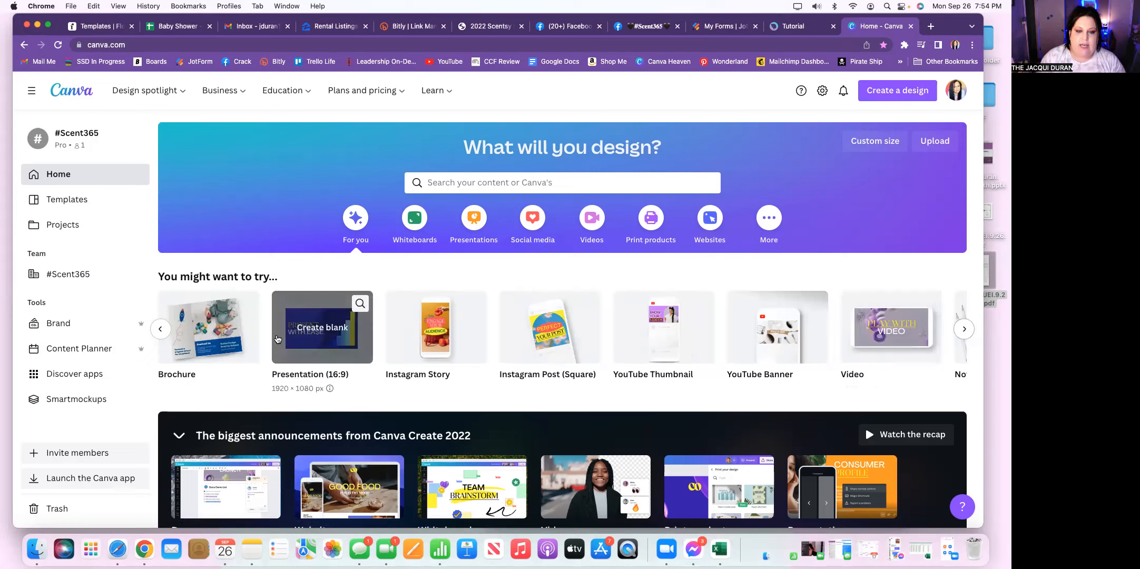
pyautogui.moveTo(424, 333)
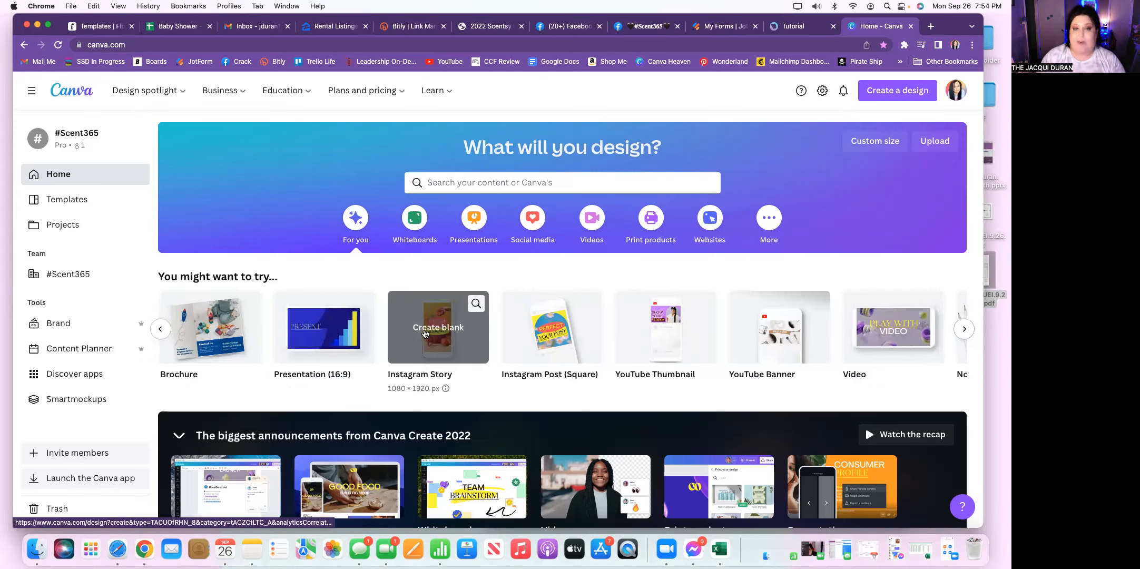
pyautogui.click(424, 332)
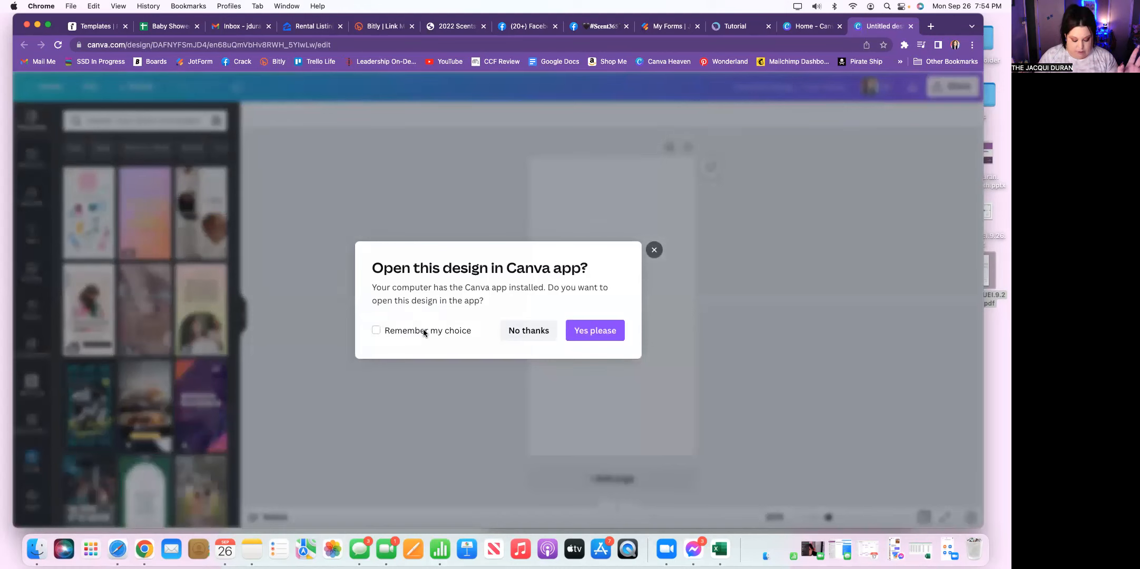
pyautogui.click(529, 330)
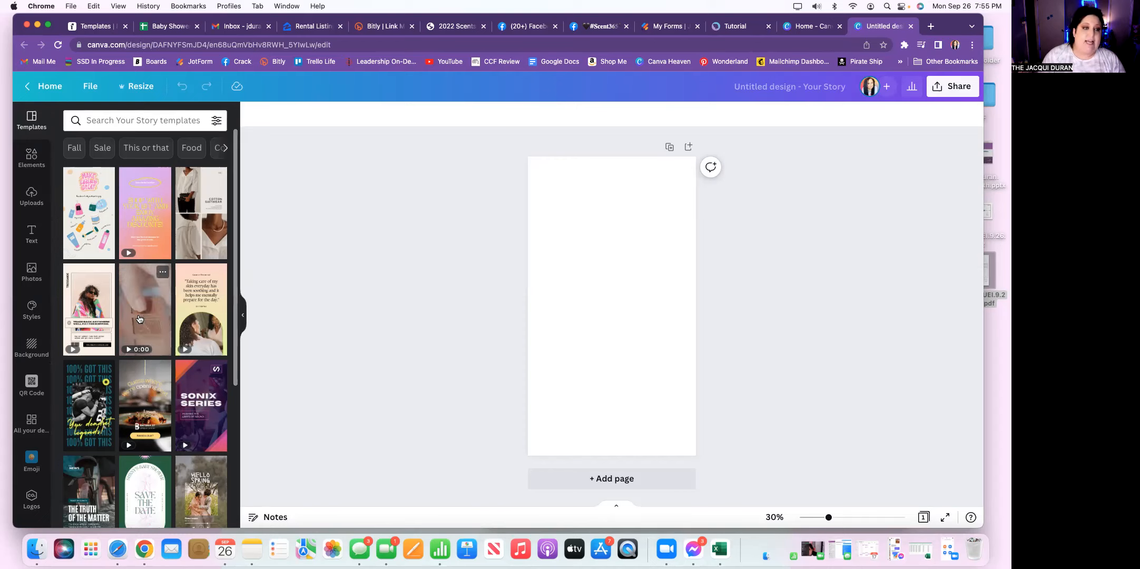
# Step: Browse the story templates and apply the "Testimonial" template with the phone mockup to the blank page
pyautogui.scroll(-5, 139, 318)
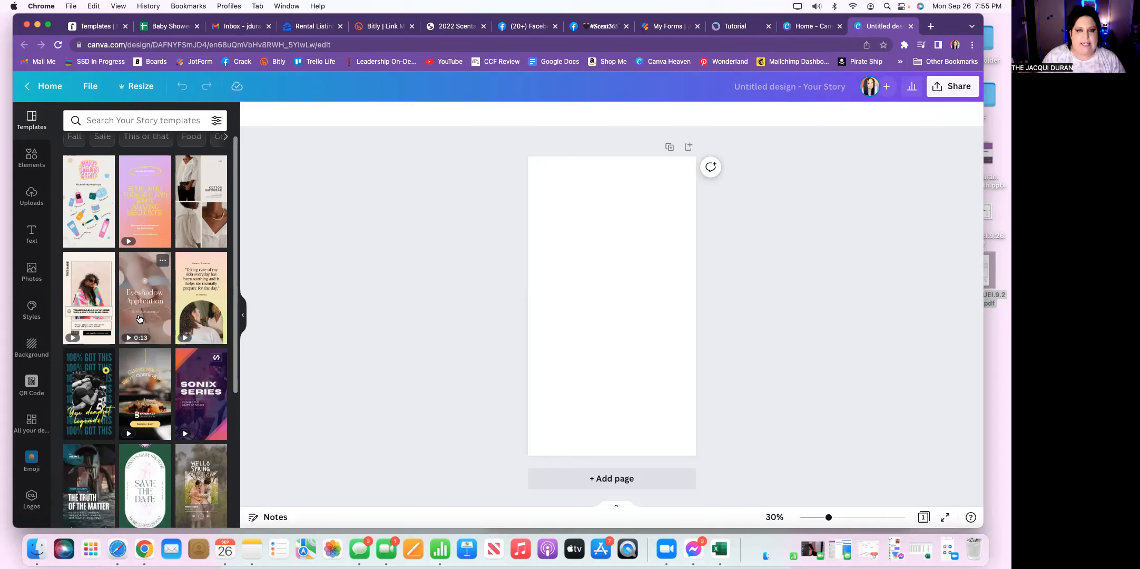
pyautogui.scroll(-4, 139, 318)
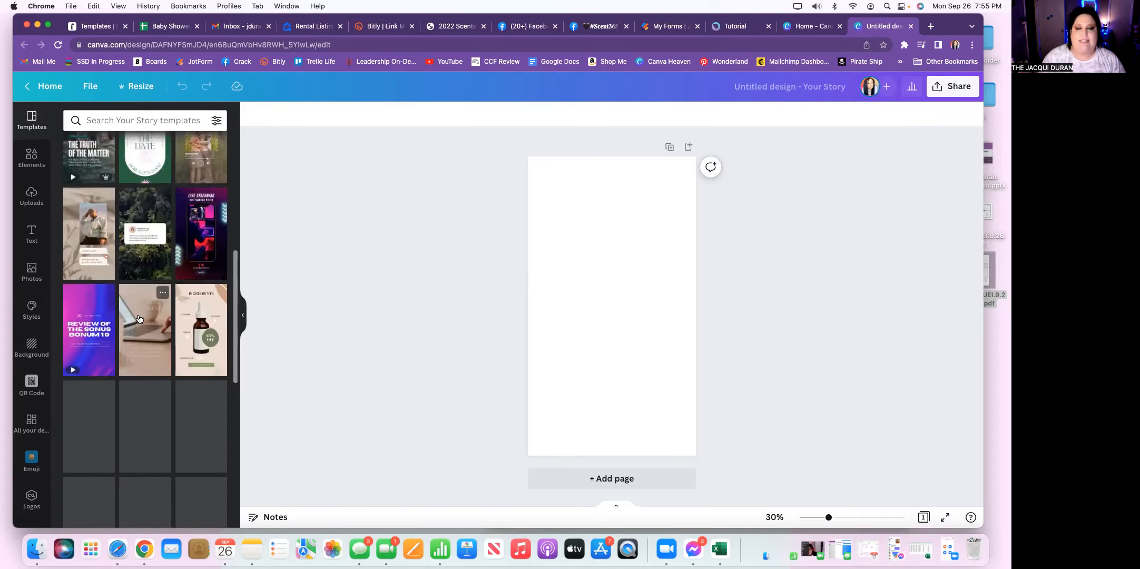
pyautogui.scroll(-2, 139, 318)
pyautogui.scroll(-10, 139, 318)
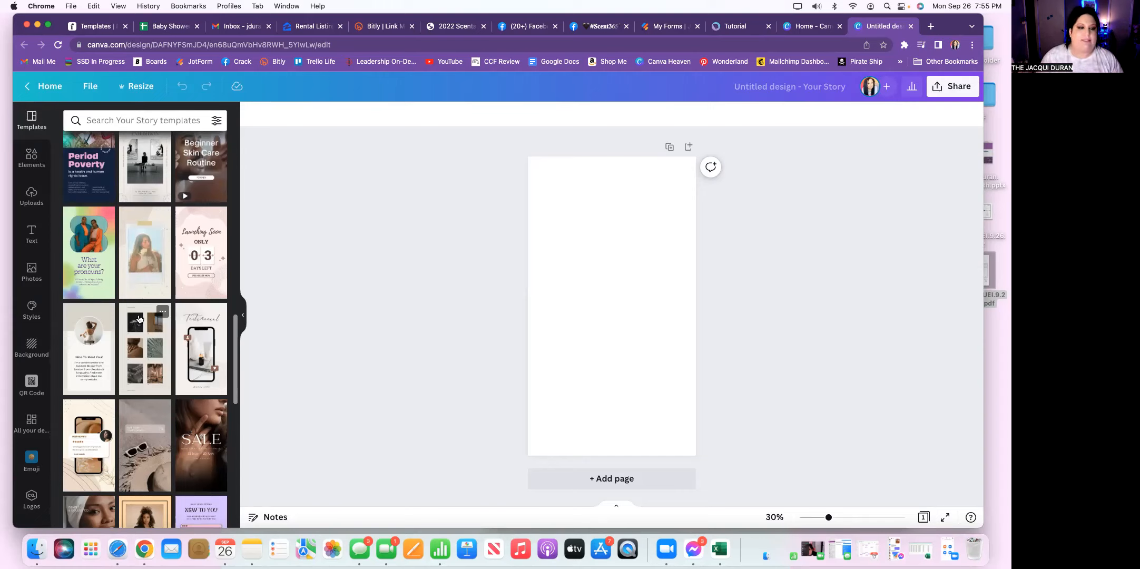
pyautogui.click(200, 353)
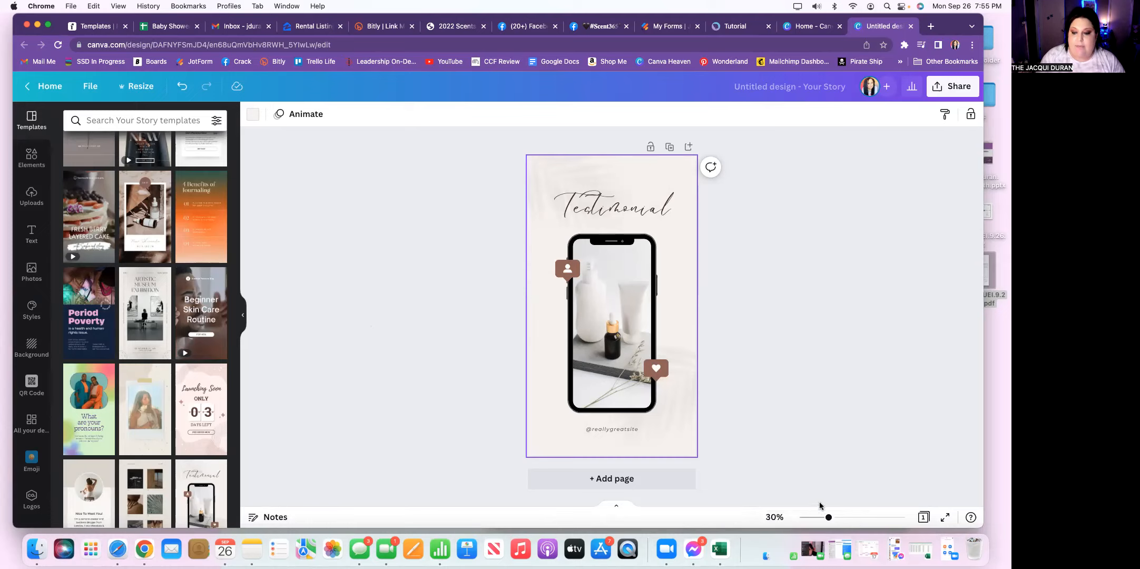
# Step: Enlarge the page view to 43% and delete the "Testimonial" heading above the phone
pyautogui.moveTo(827, 518)
pyautogui.mouseDown()
pyautogui.moveTo(889, 519)
pyautogui.moveTo(811, 521)
pyautogui.moveTo(854, 521)
pyautogui.moveTo(826, 521)
pyautogui.mouseUp()
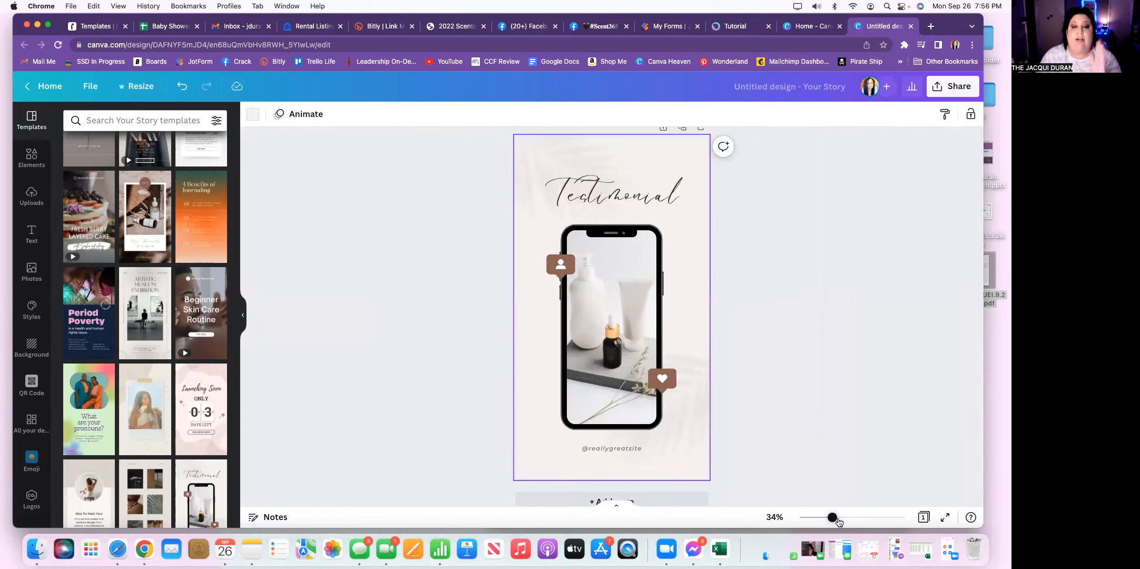
pyautogui.click(837, 518)
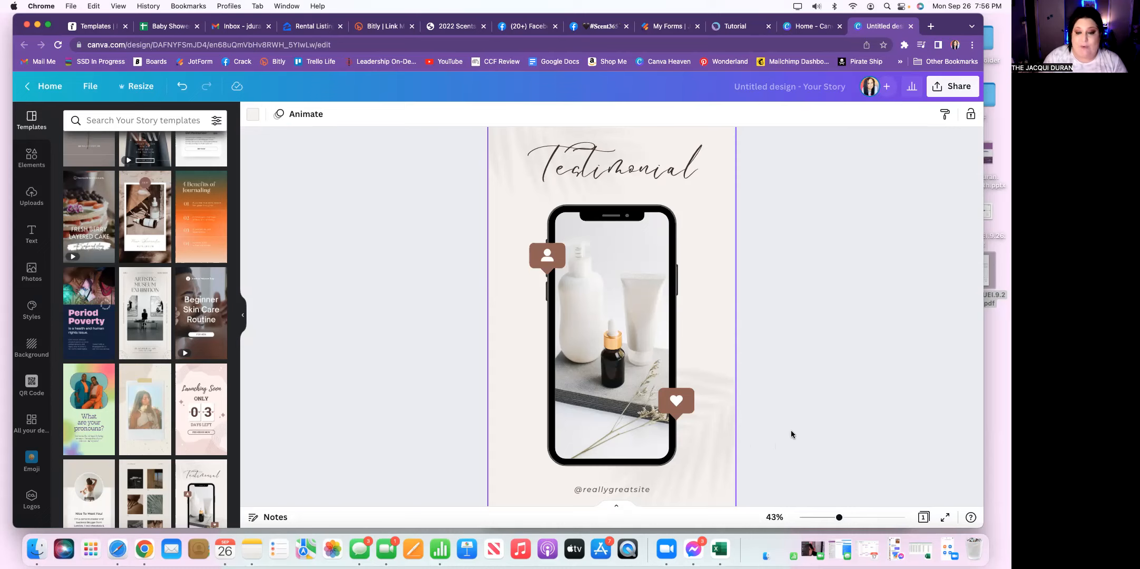
pyautogui.scroll(3, 791, 431)
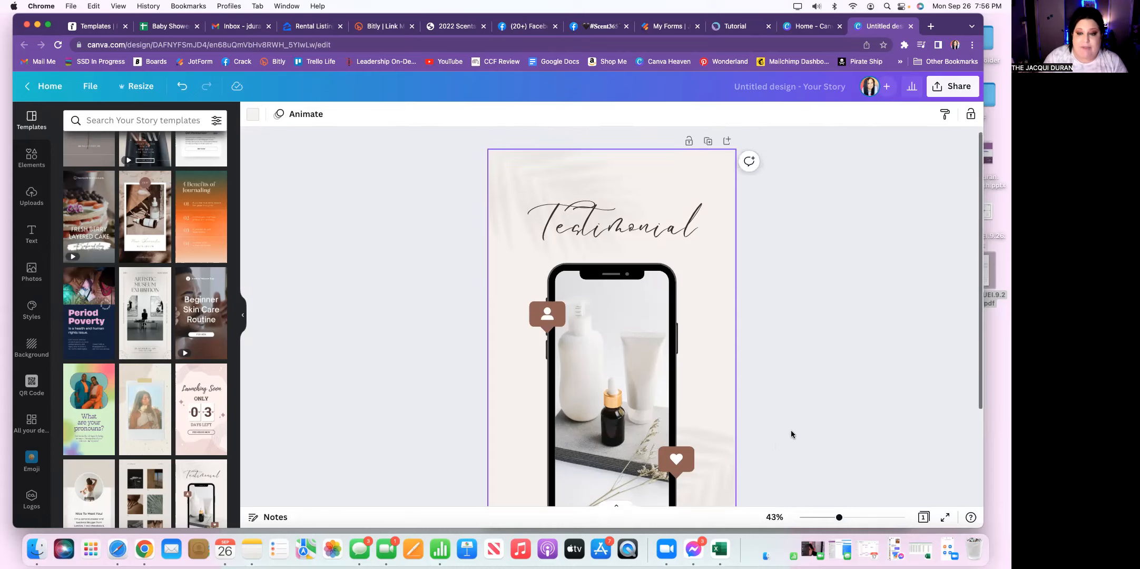
pyautogui.click(629, 235)
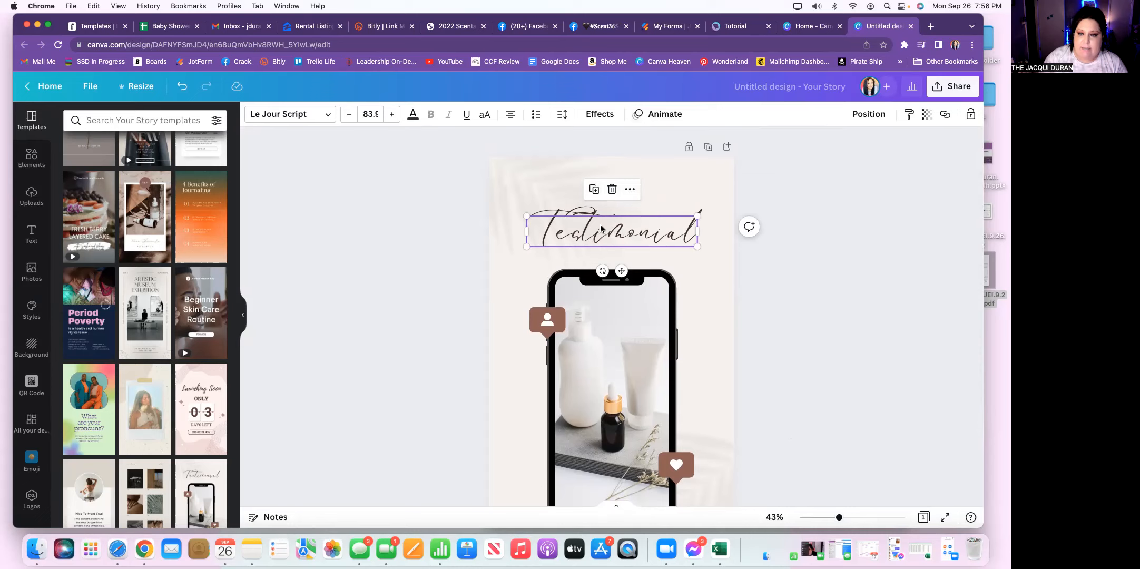
pyautogui.click(611, 191)
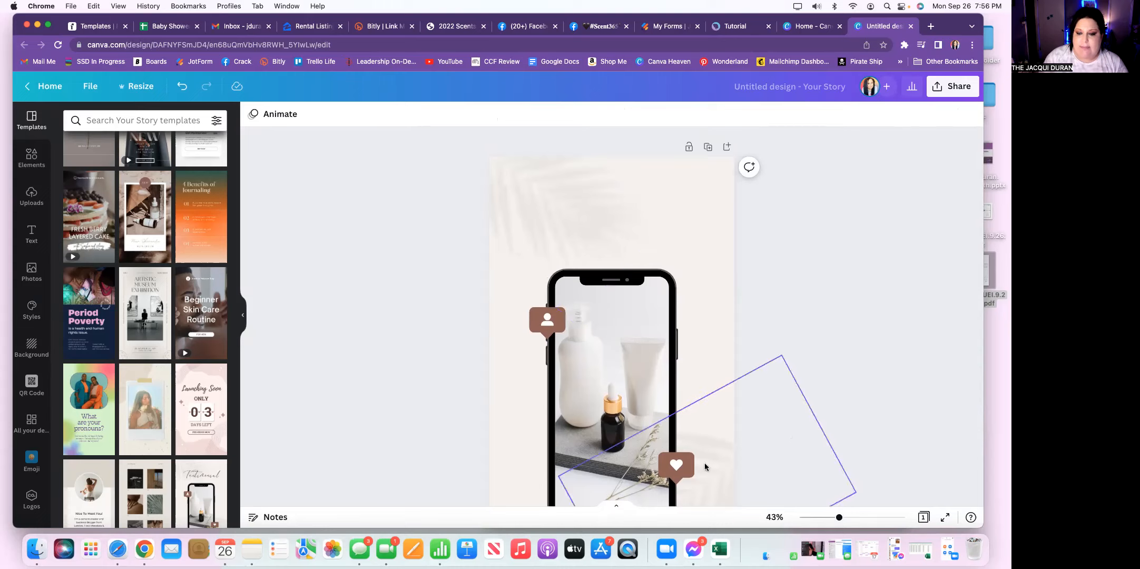
# Step: Delete the two faint leaf-shadow images, one in the page's upper left and one in its lower right
pyautogui.click(552, 214)
pyautogui.click(530, 340)
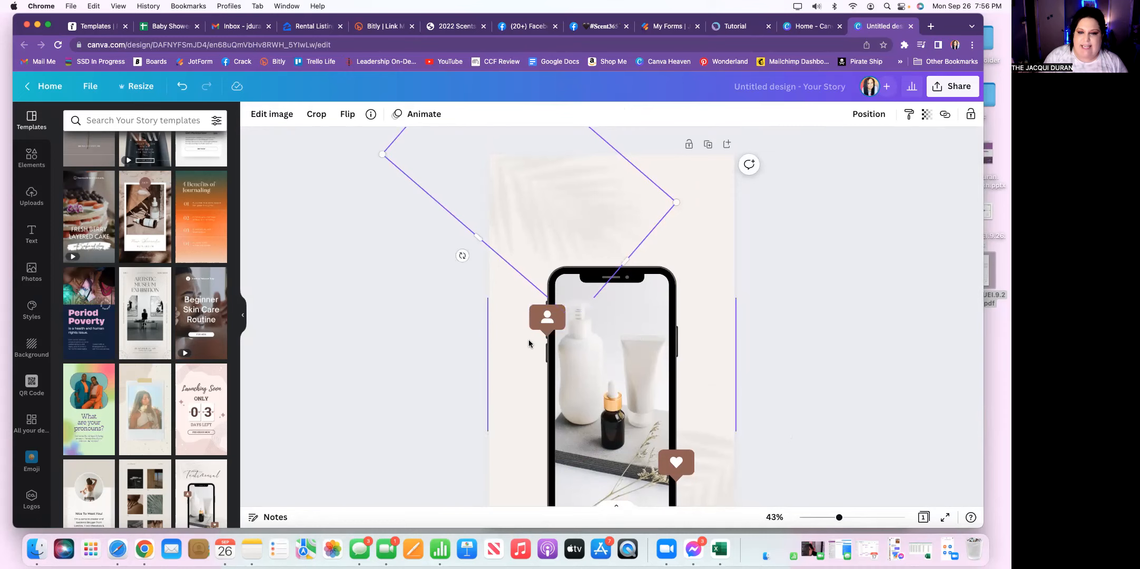
pyautogui.scroll(-3, 721, 398)
pyautogui.click(721, 398)
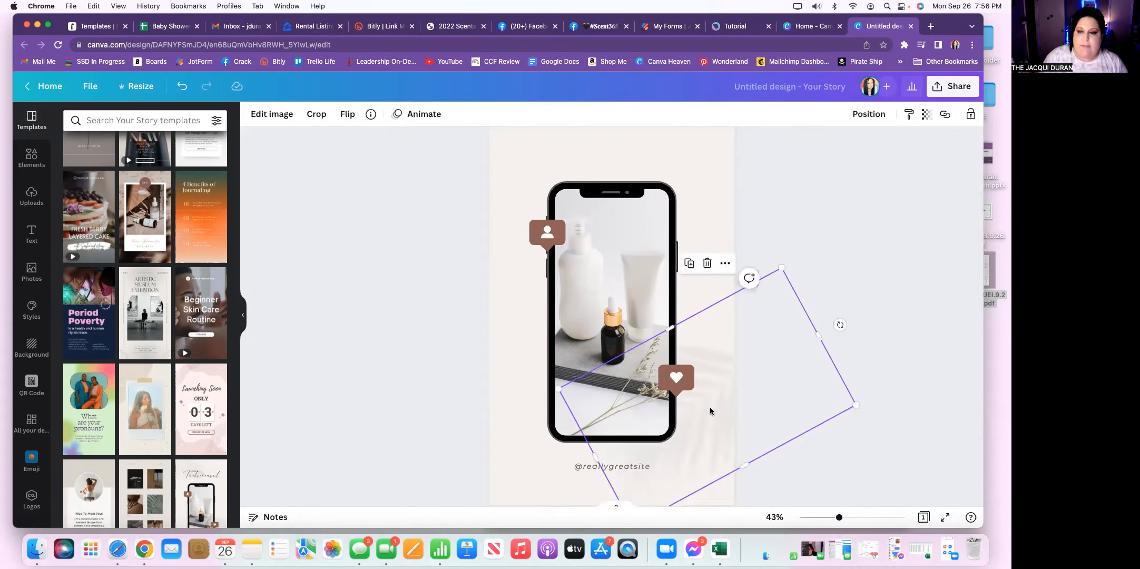
pyautogui.click(706, 264)
# Step: Delete the product photo inside the phone mockup, keeping the empty frame
pyautogui.scroll(2, 746, 333)
pyautogui.scroll(-3, 746, 333)
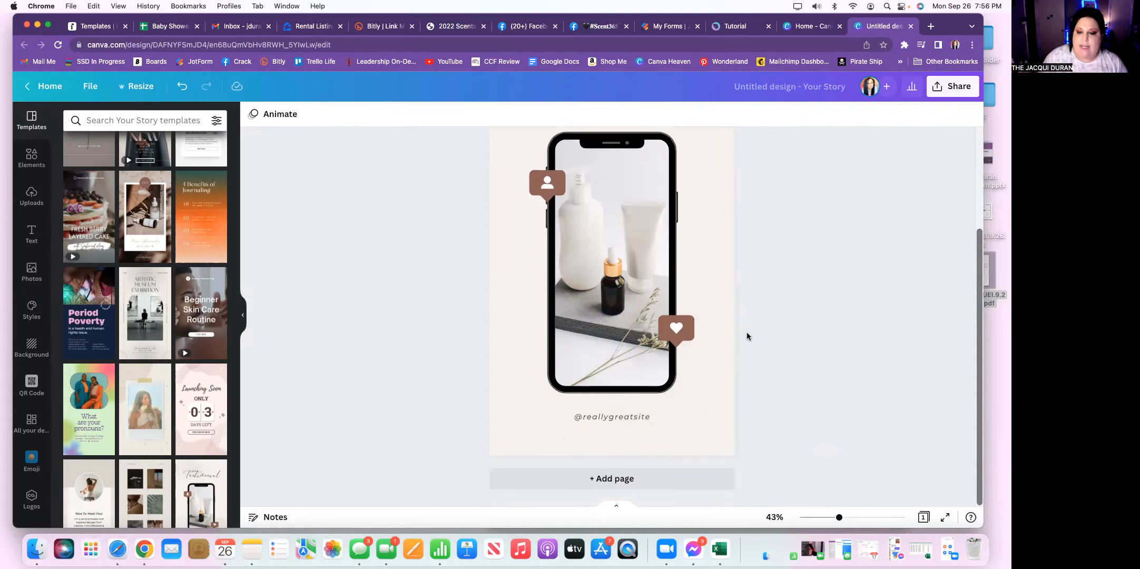
pyautogui.scroll(3, 746, 332)
pyautogui.scroll(-2, 746, 332)
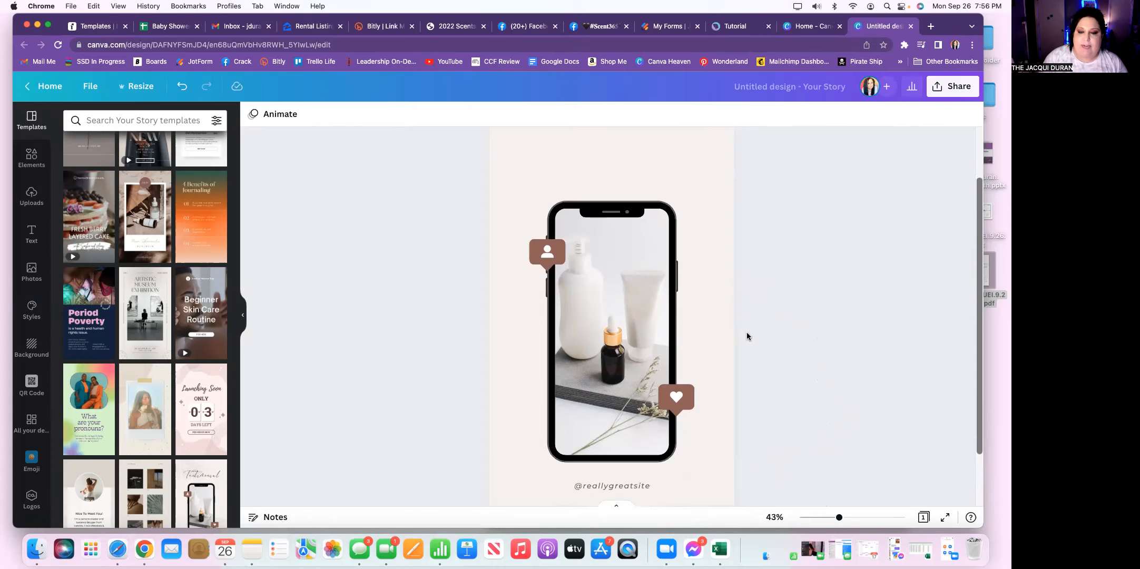
pyautogui.scroll(3, 747, 332)
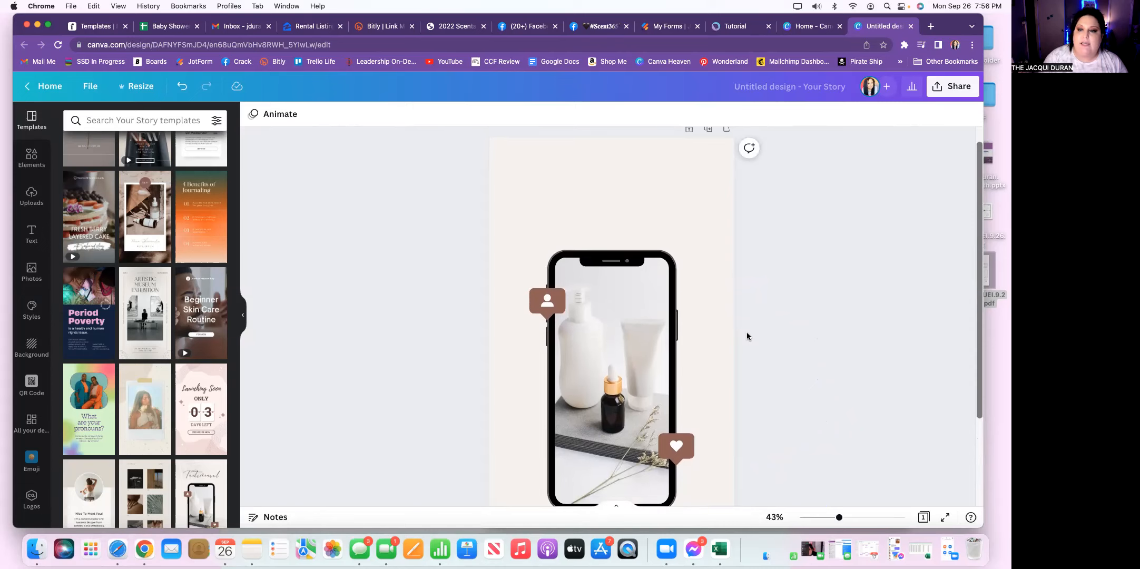
pyautogui.click(623, 360)
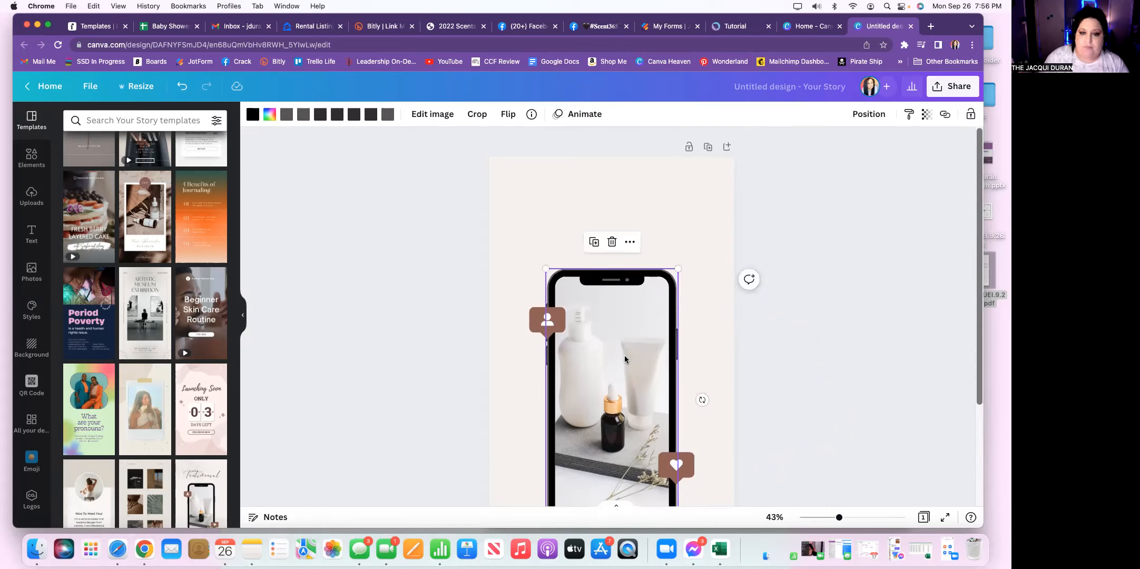
pyautogui.moveTo(615, 350)
pyautogui.mouseDown()
pyautogui.moveTo(662, 350)
pyautogui.moveTo(615, 349)
pyautogui.mouseUp()
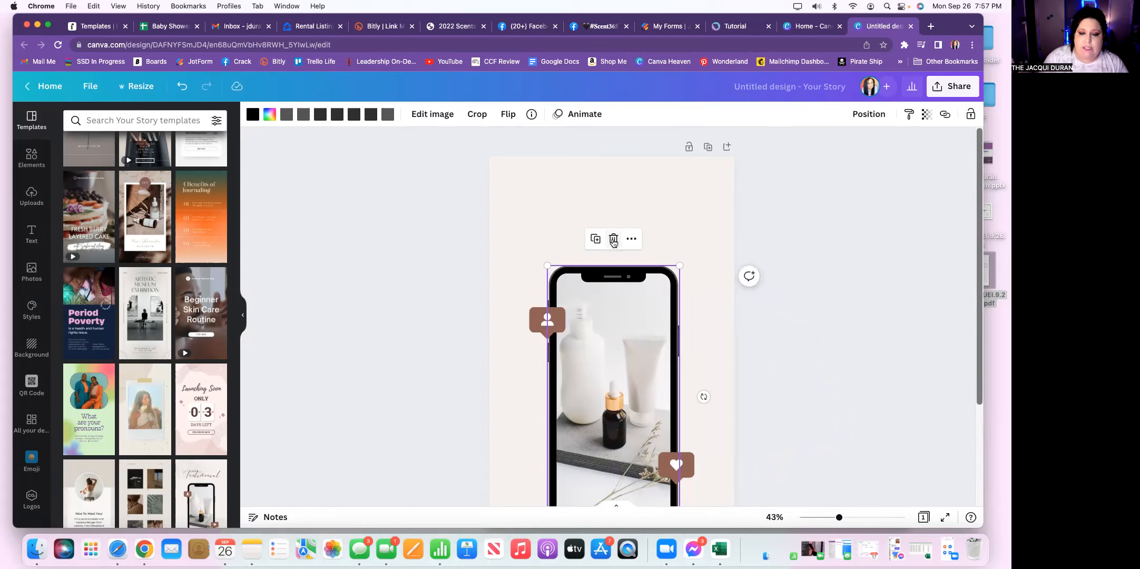
pyautogui.click(614, 240)
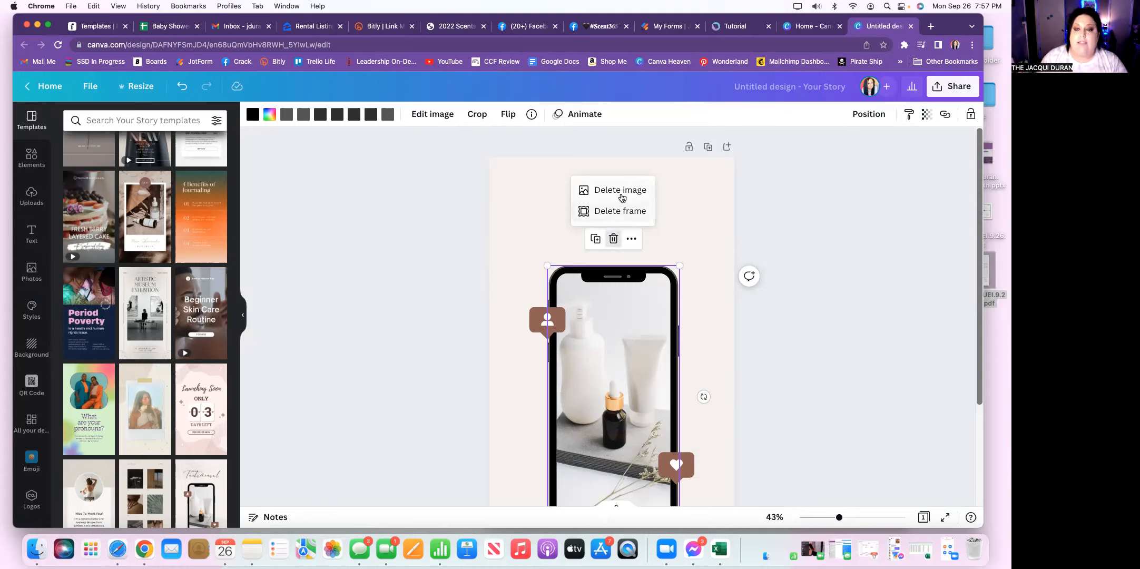
pyautogui.click(622, 194)
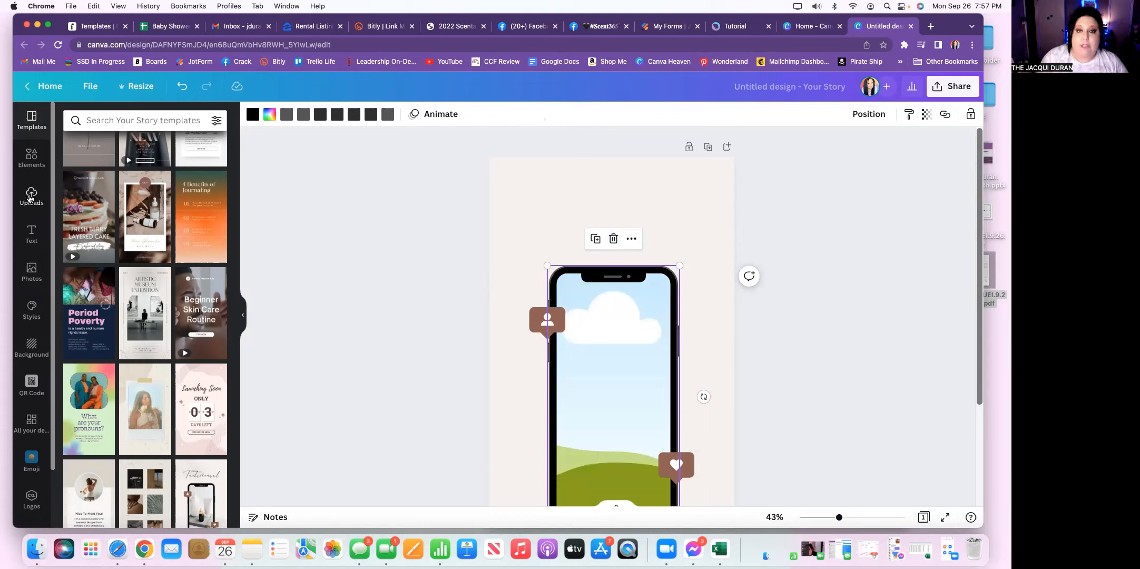
# Step: Open the uploaded media, look at the video and audio uploads, and return to the uploaded images
pyautogui.click(30, 198)
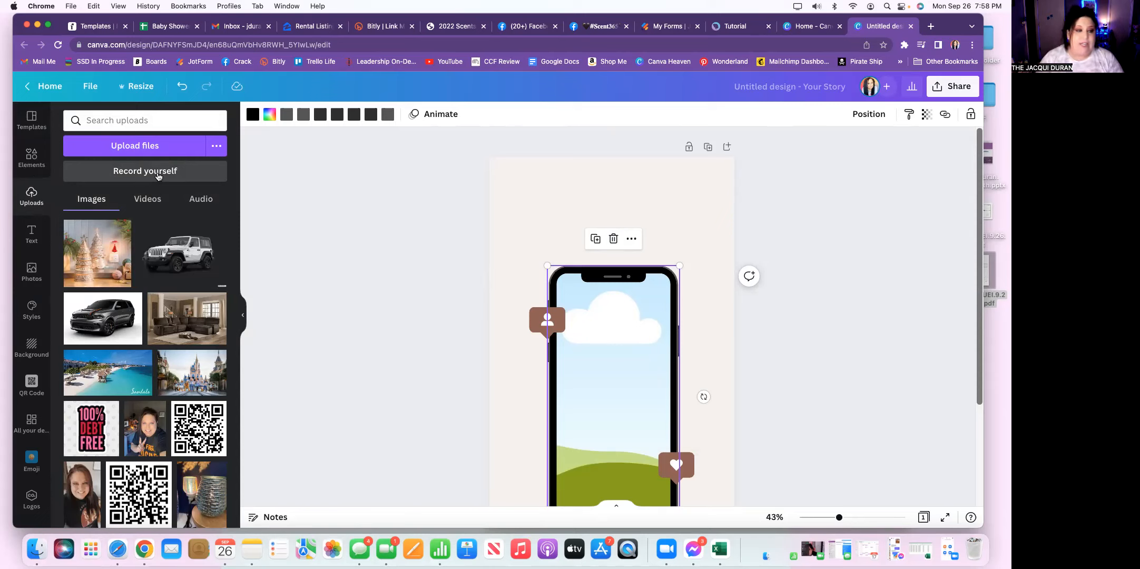
pyautogui.click(146, 203)
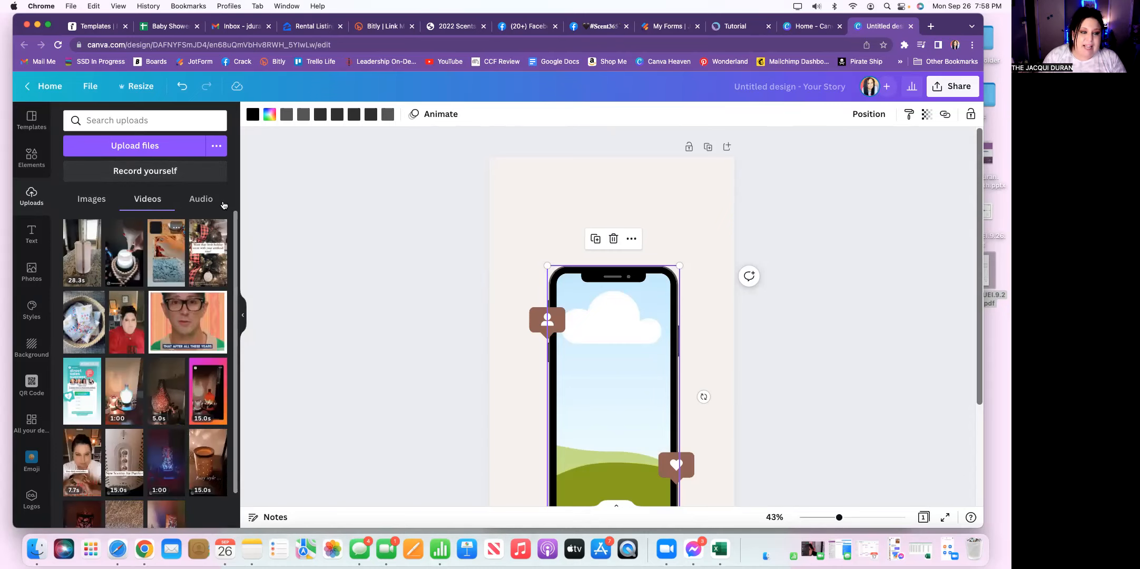
pyautogui.click(204, 200)
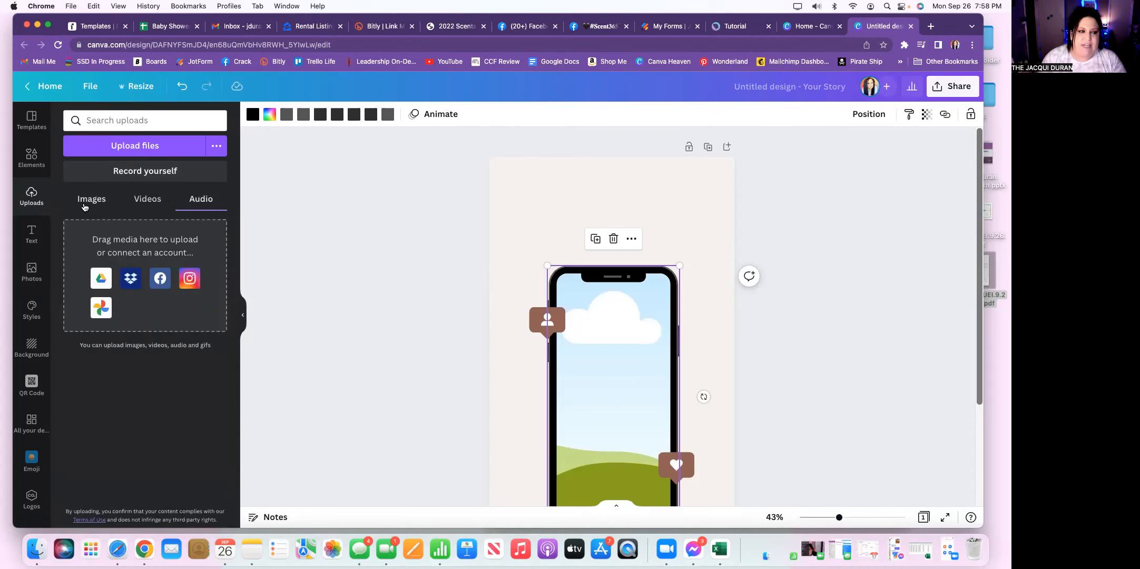
pyautogui.click(84, 205)
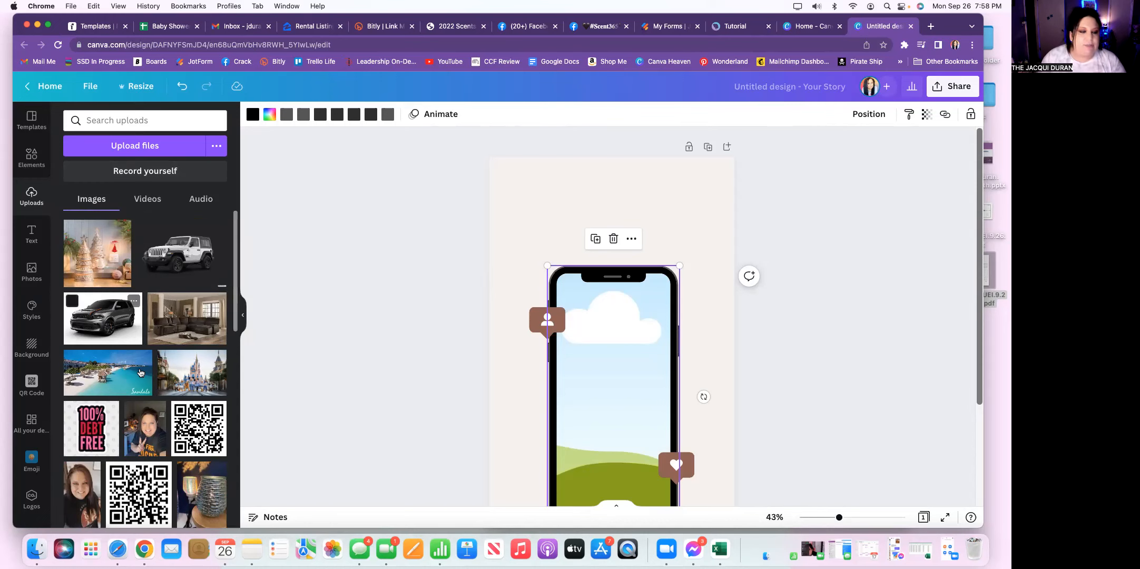
# Step: Find the uploaded photo of the woman holding the Whiff Box and fill the phone mockup's frame with it
pyautogui.scroll(-5, 139, 372)
pyautogui.scroll(-5, 139, 372)
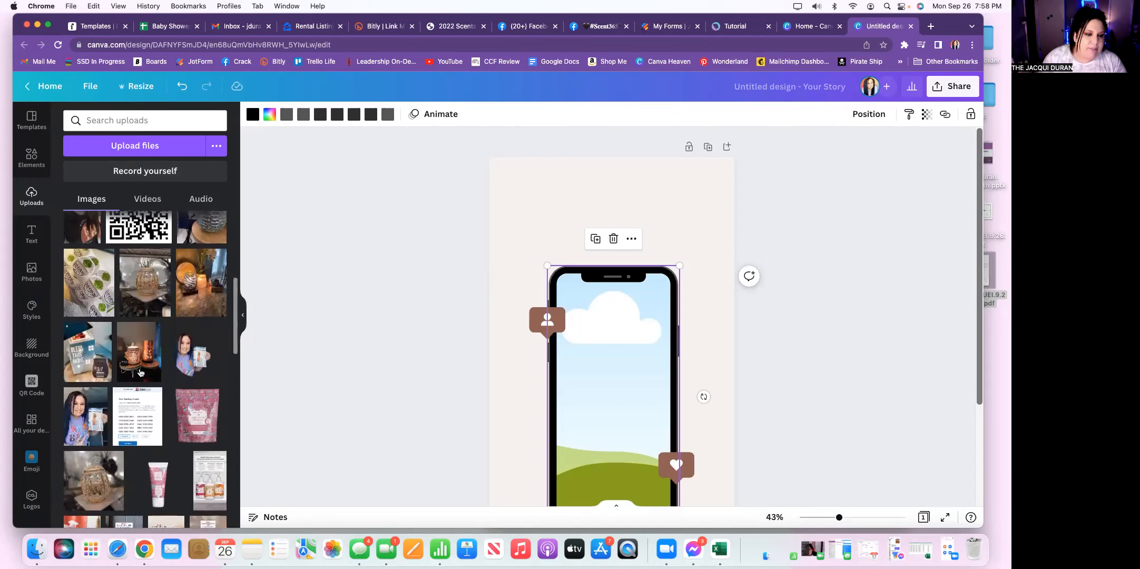
pyautogui.scroll(-4, 139, 373)
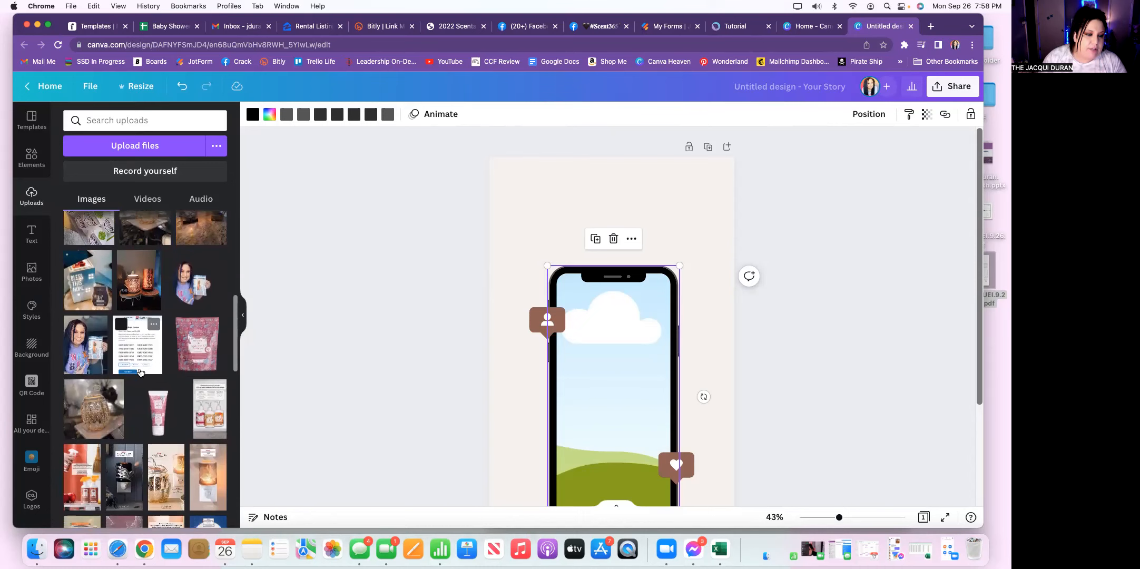
pyautogui.scroll(-5, 140, 372)
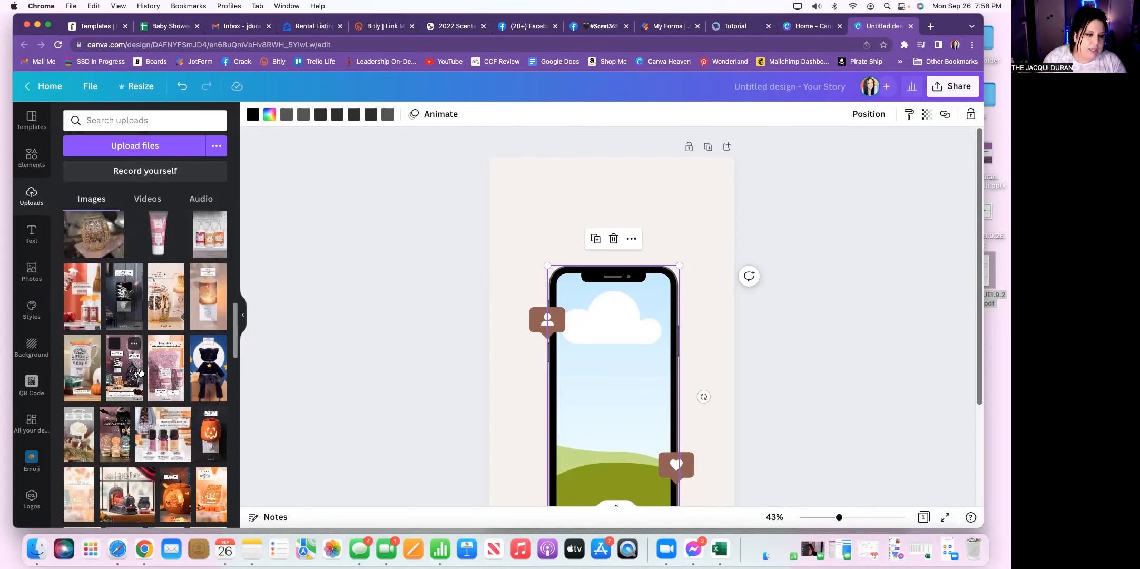
pyautogui.scroll(-8, 140, 372)
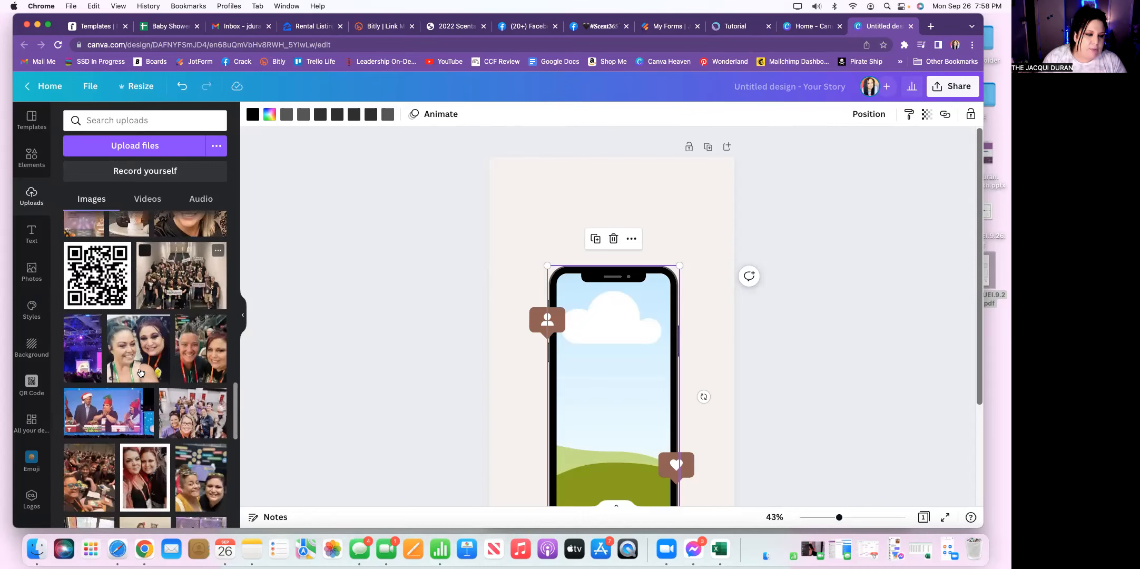
pyautogui.scroll(-8, 140, 372)
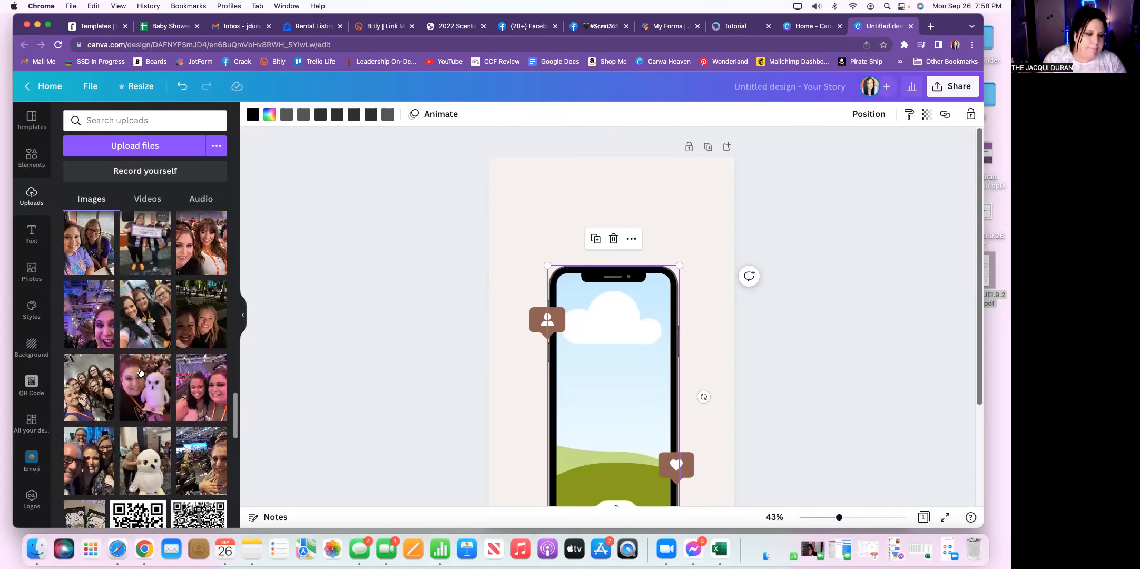
pyautogui.scroll(-5, 139, 372)
pyautogui.scroll(6, 126, 422)
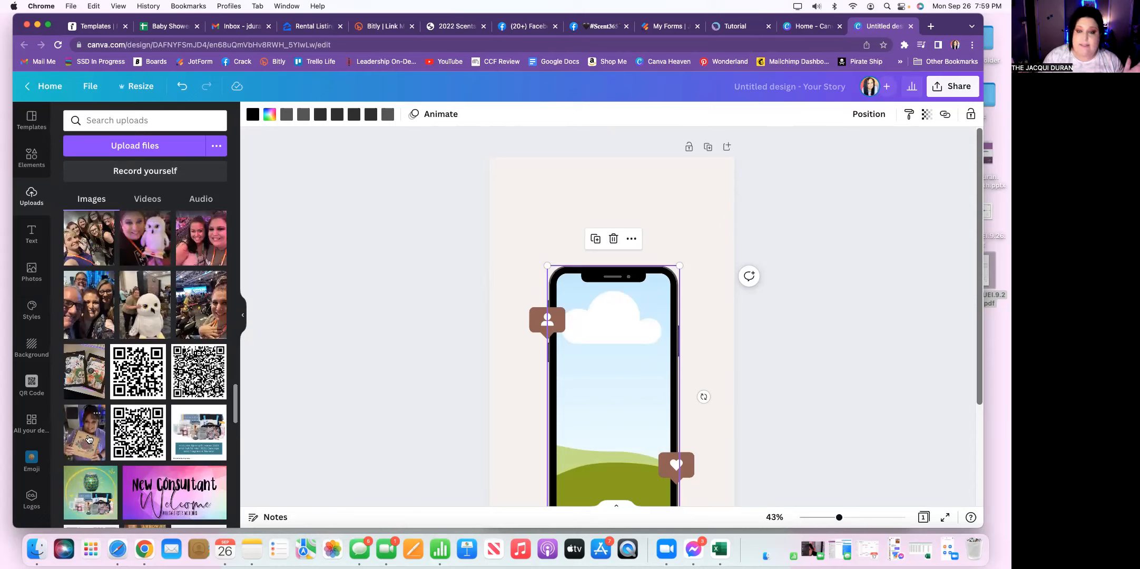
pyautogui.moveTo(89, 439); pyautogui.dragTo(488, 396)
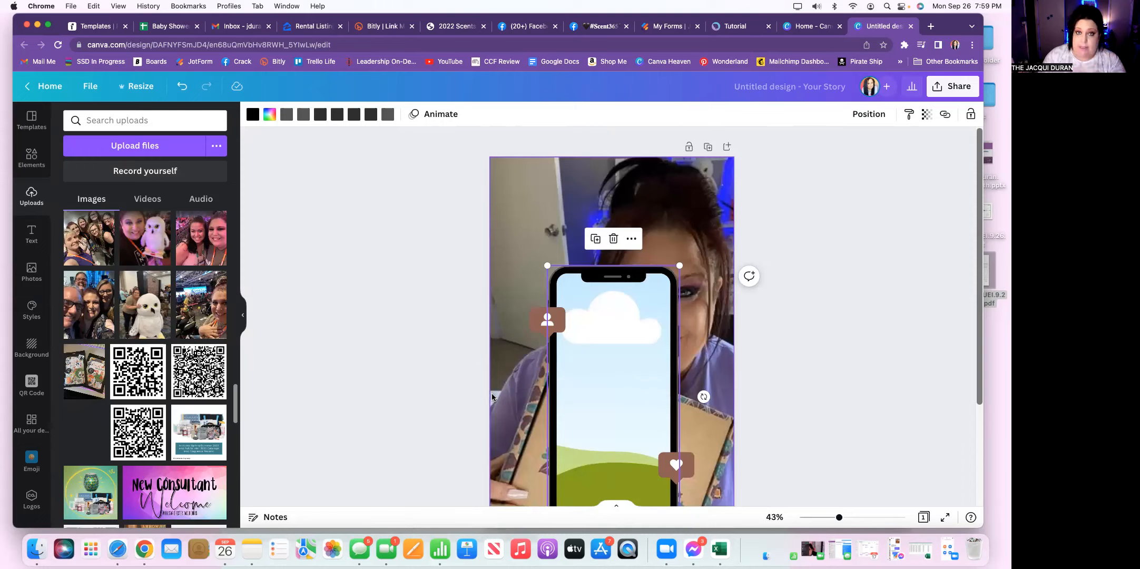
pyautogui.moveTo(492, 396); pyautogui.dragTo(499, 313)
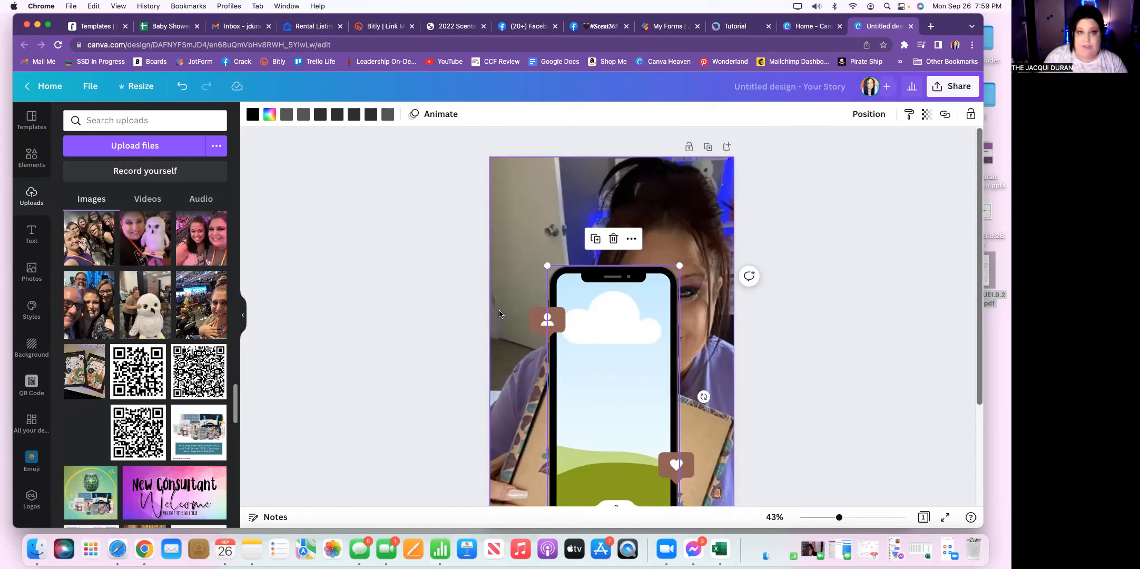
pyautogui.moveTo(518, 318); pyautogui.dragTo(581, 323)
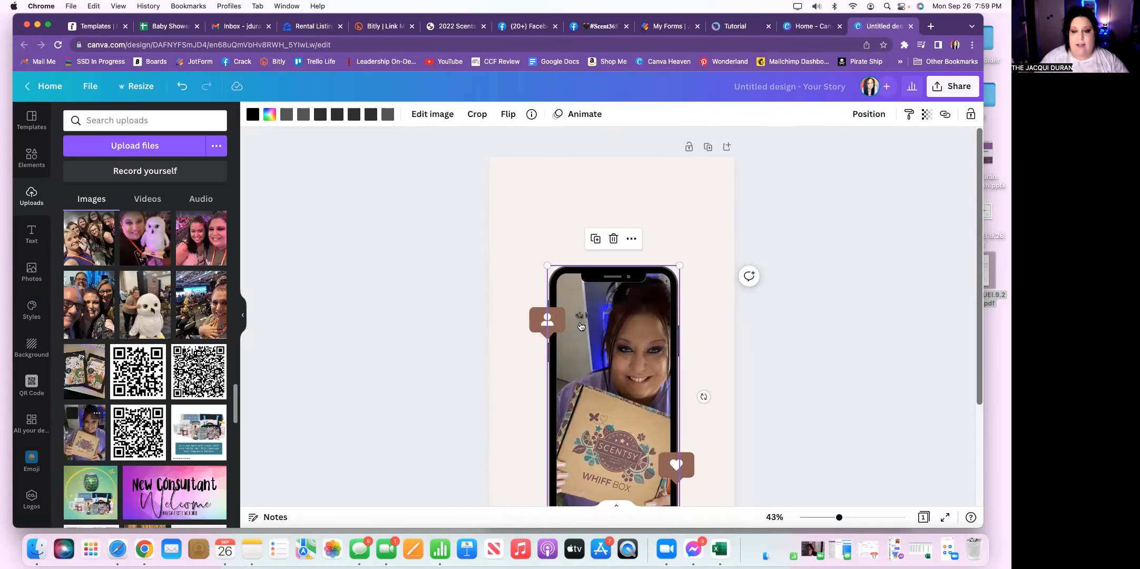
pyautogui.click(745, 335)
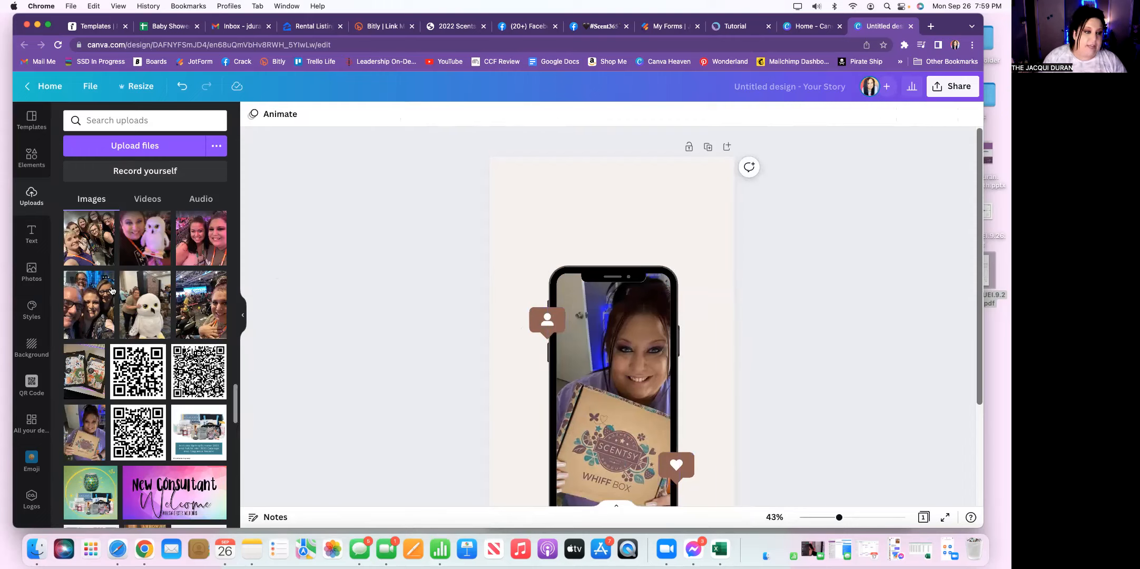
# Step: Add the pink neon "GLOW" text style above the phone and replace its wording with "WHIFF BOX"
pyautogui.click(32, 234)
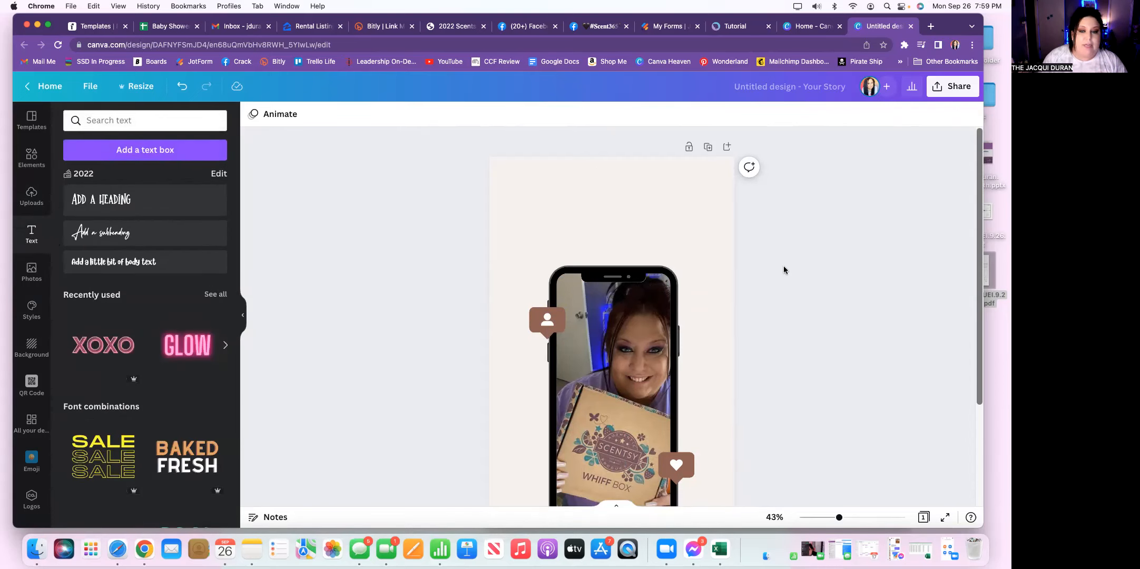
pyautogui.click(183, 345)
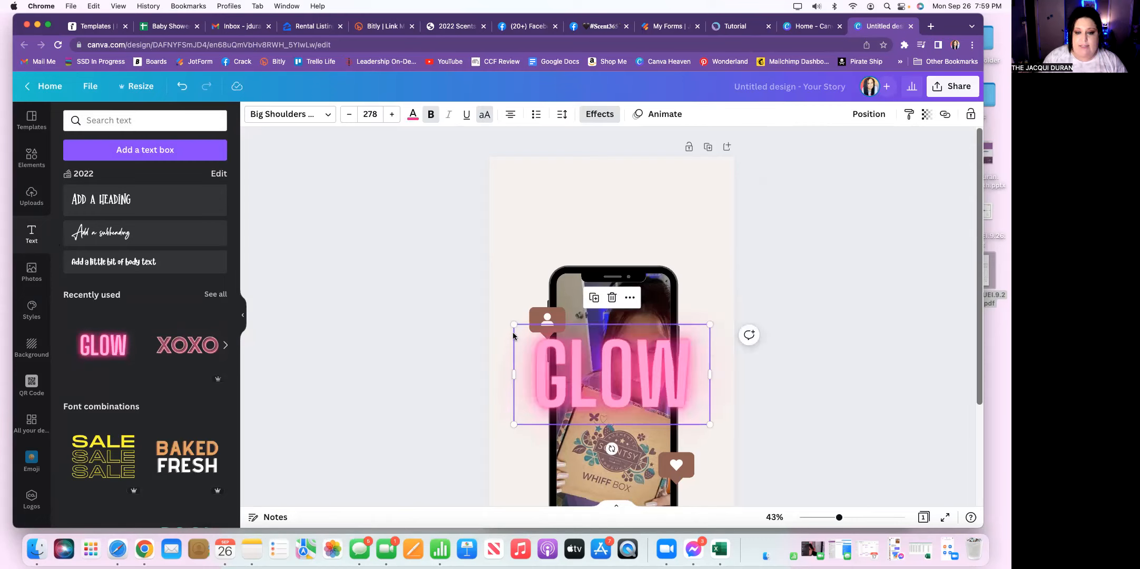
pyautogui.moveTo(542, 359); pyautogui.dragTo(542, 199)
pyautogui.doubleClick(577, 205)
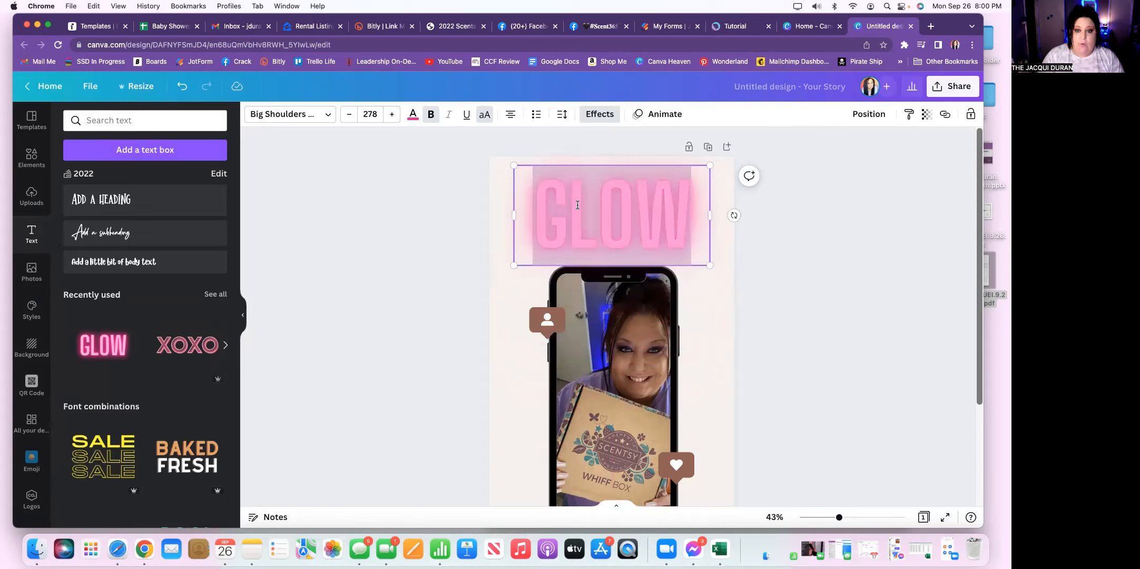
pyautogui.write('WHIFF')
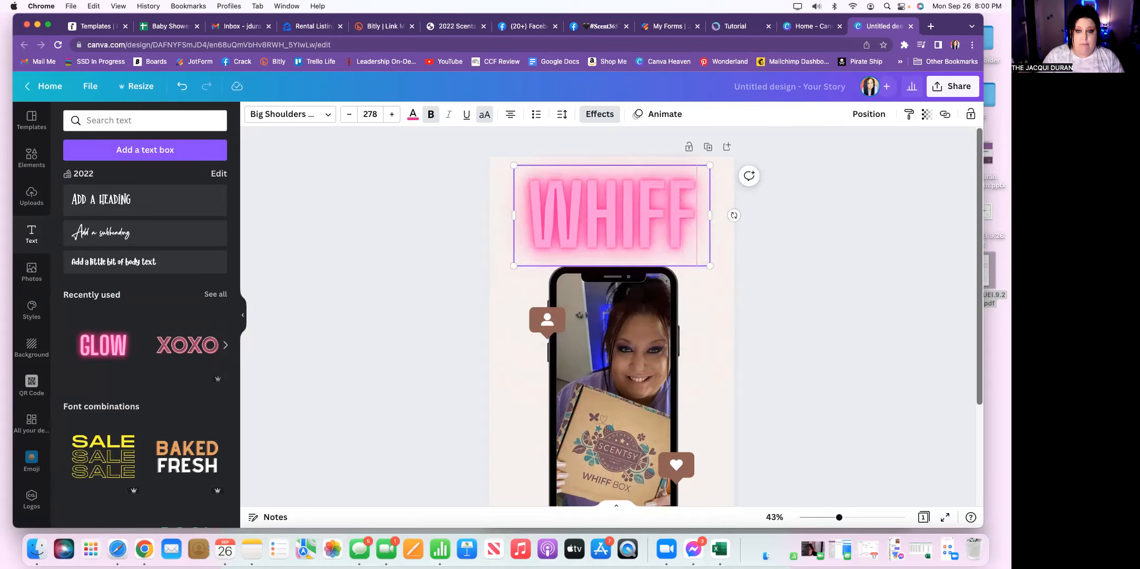
pyautogui.write(' BOX')
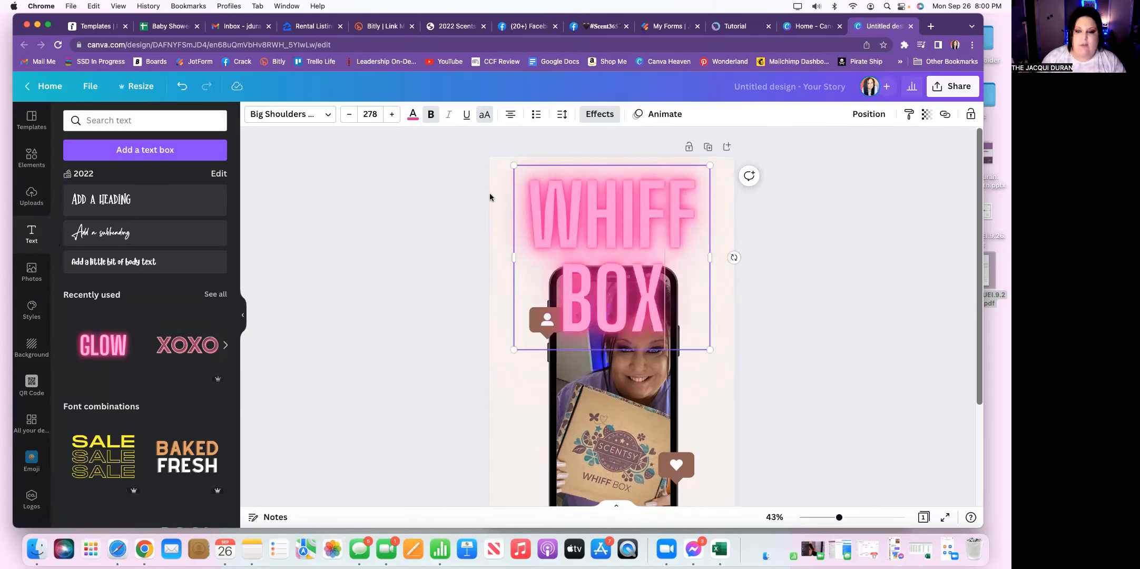
# Step: Select the whole "WHIFF BOX" heading and reduce its font size to 181 so it fits on one line
pyautogui.moveTo(703, 216); pyautogui.dragTo(521, 218)
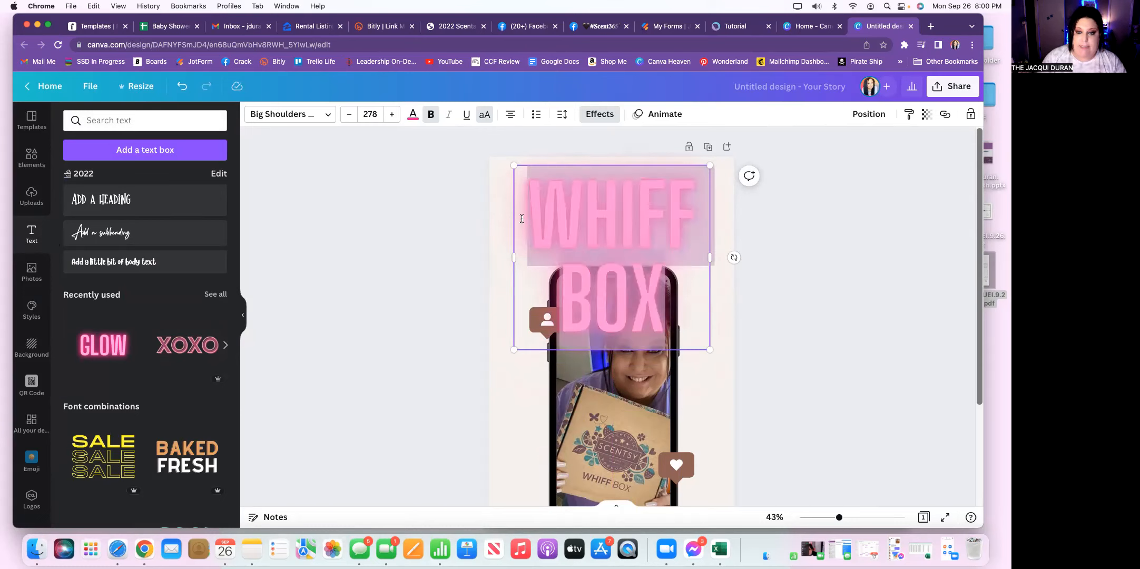
pyautogui.click(351, 116)
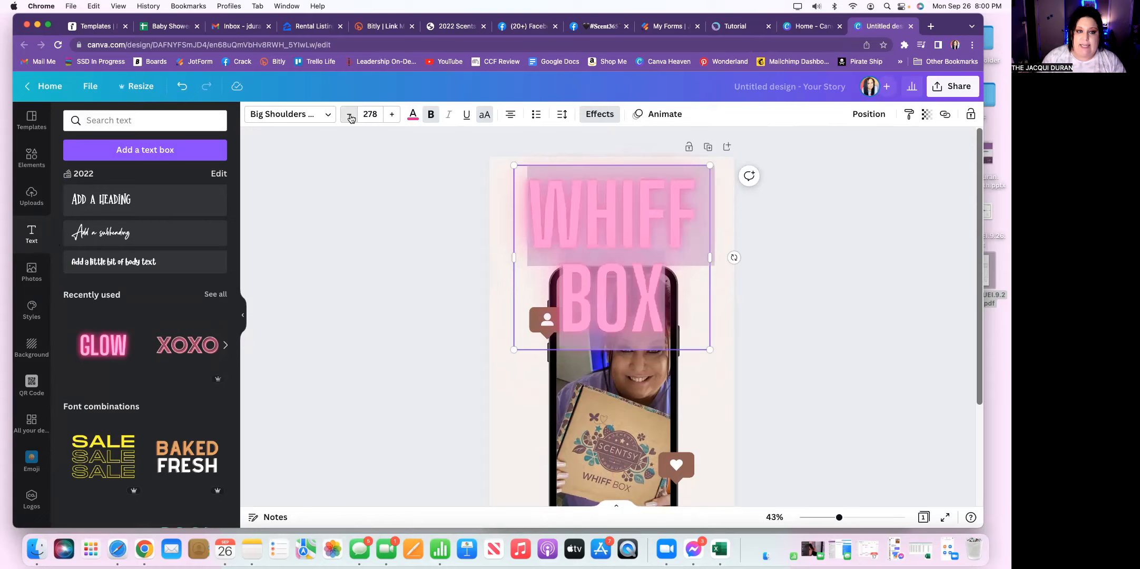
pyautogui.click(350, 115)
pyautogui.click(350, 115)
pyautogui.click(350, 115)
pyautogui.click(349, 115)
pyautogui.click(349, 115)
pyautogui.click(350, 114)
pyautogui.click(350, 115)
pyautogui.click(350, 115)
pyautogui.click(350, 115)
pyautogui.click(350, 114)
pyautogui.click(349, 115)
pyautogui.click(349, 115)
pyautogui.click(349, 115)
pyautogui.click(350, 115)
pyautogui.click(349, 115)
pyautogui.click(350, 115)
pyautogui.click(349, 115)
pyautogui.click(350, 115)
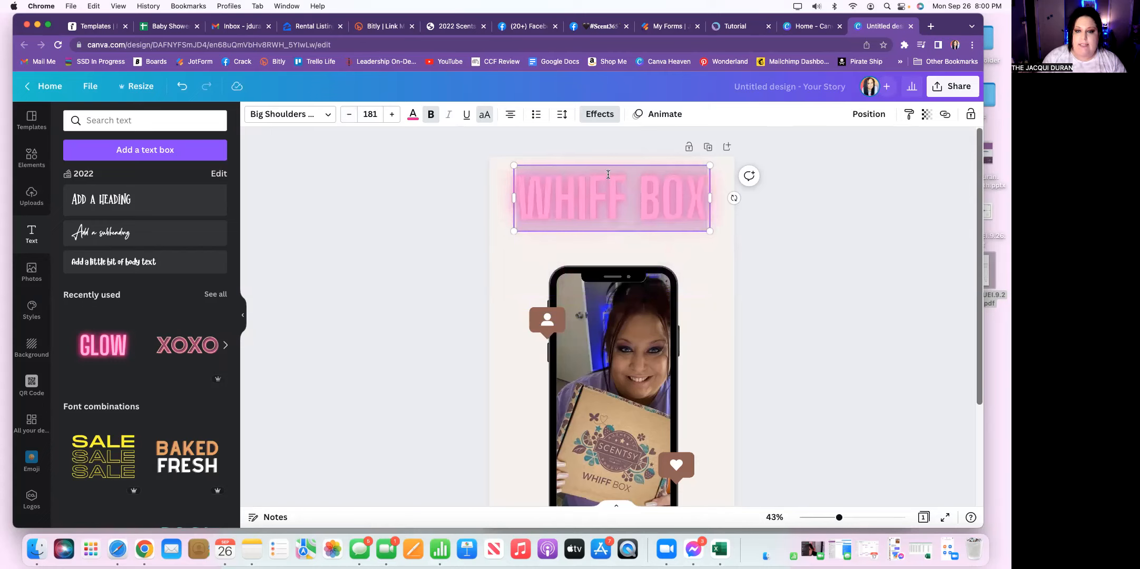
# Step: Move the "WHIFF BOX" heading slightly down toward the phone and deselect it
pyautogui.moveTo(607, 164); pyautogui.dragTo(608, 185)
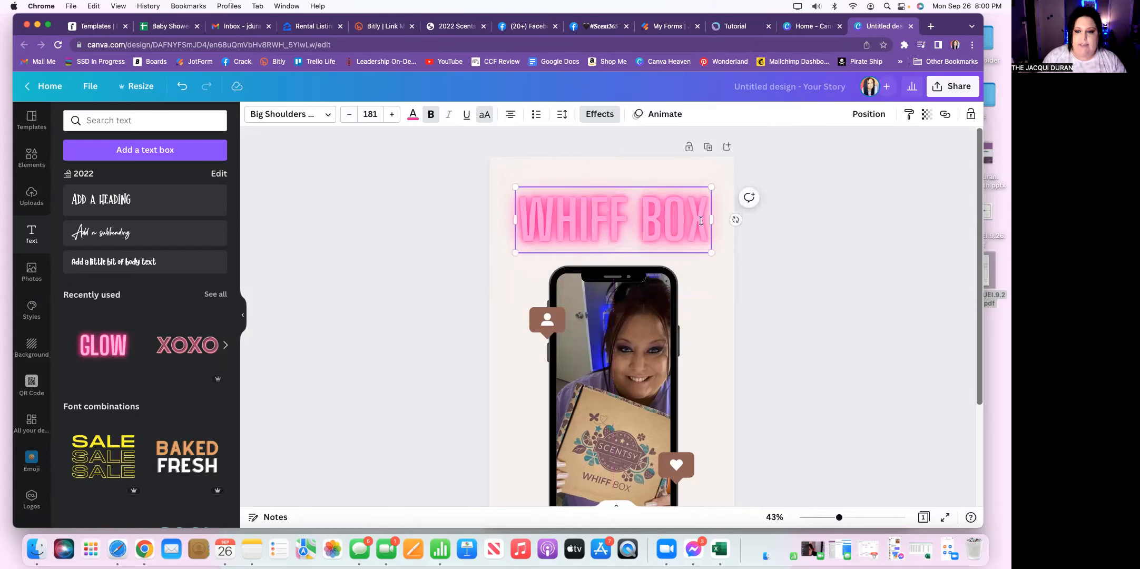
pyautogui.moveTo(735, 219); pyautogui.dragTo(689, 219)
pyautogui.click(784, 244)
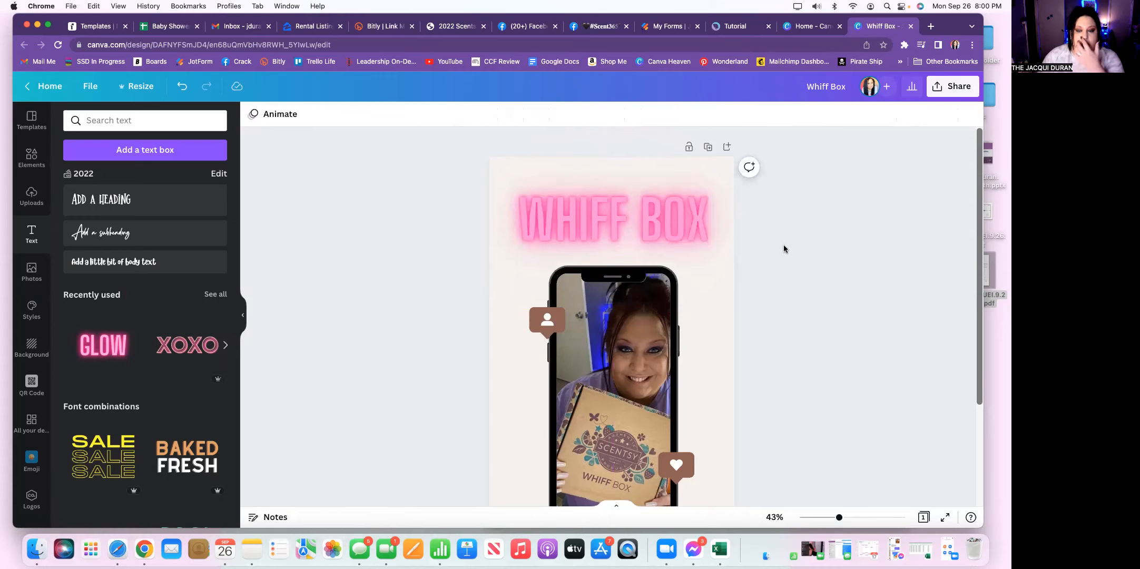
pyautogui.scroll(-5, 773, 266)
pyautogui.click(615, 416)
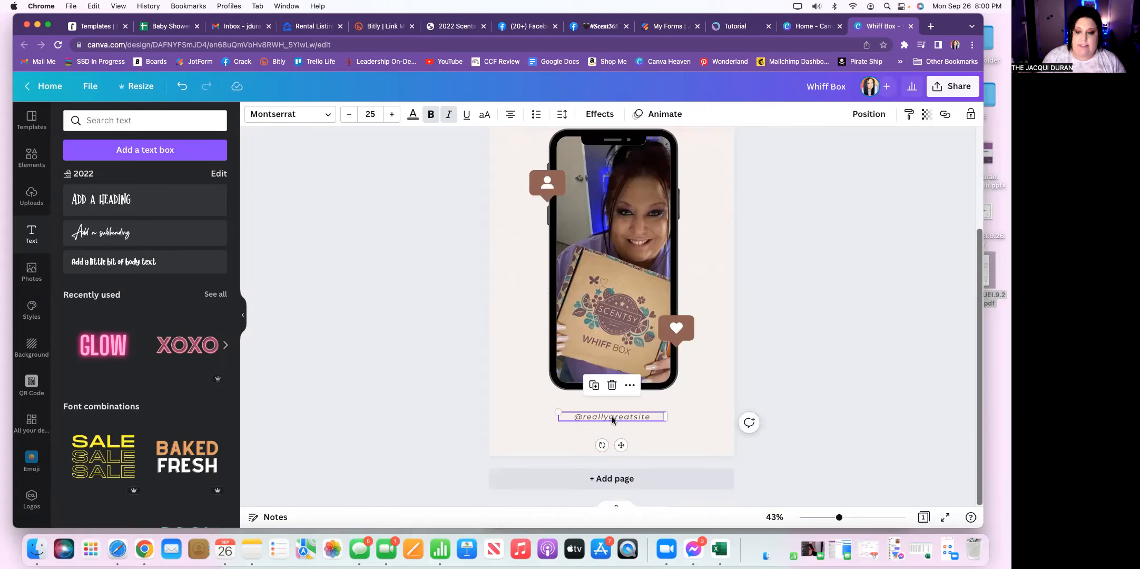
pyautogui.doubleClick(612, 418)
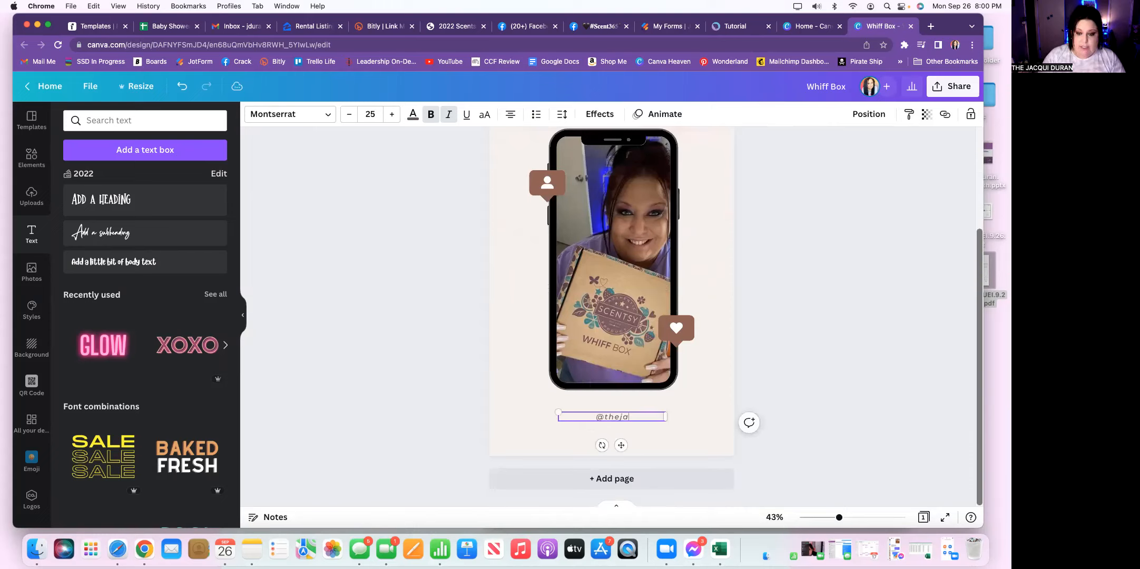
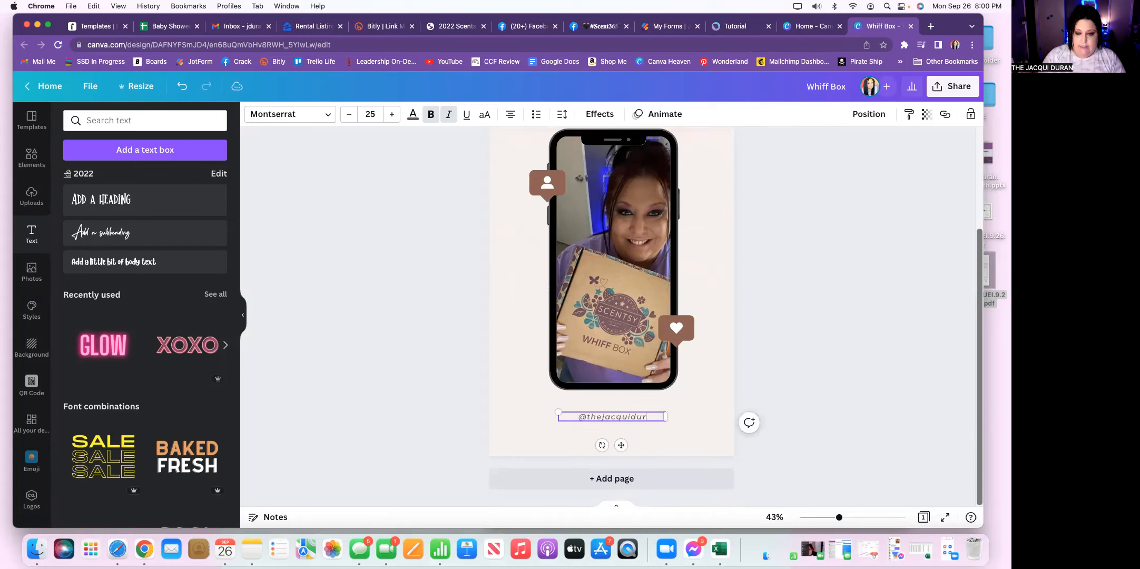
pyautogui.click(748, 323)
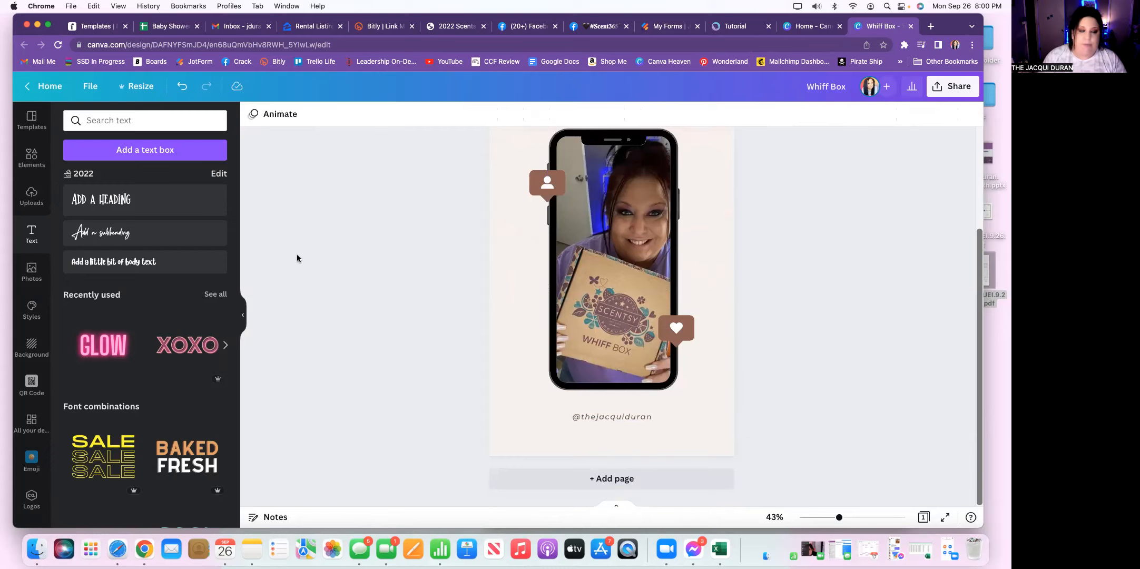
# Step: Search the elements for "instagram logo" and place the colour-gradient logo in the page's lower left area
pyautogui.click(30, 156)
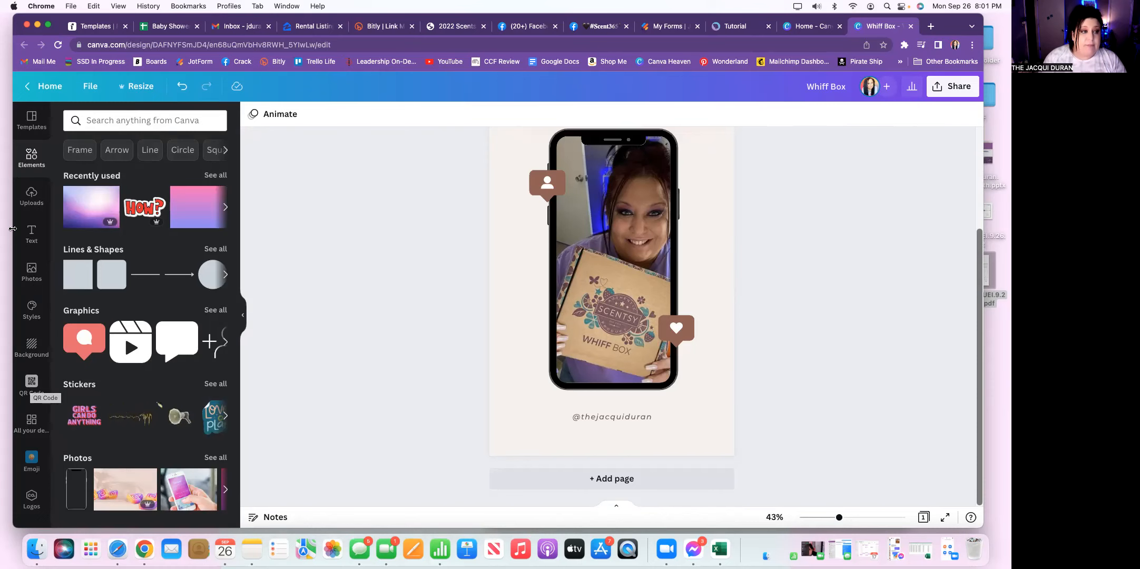
pyautogui.click(136, 119)
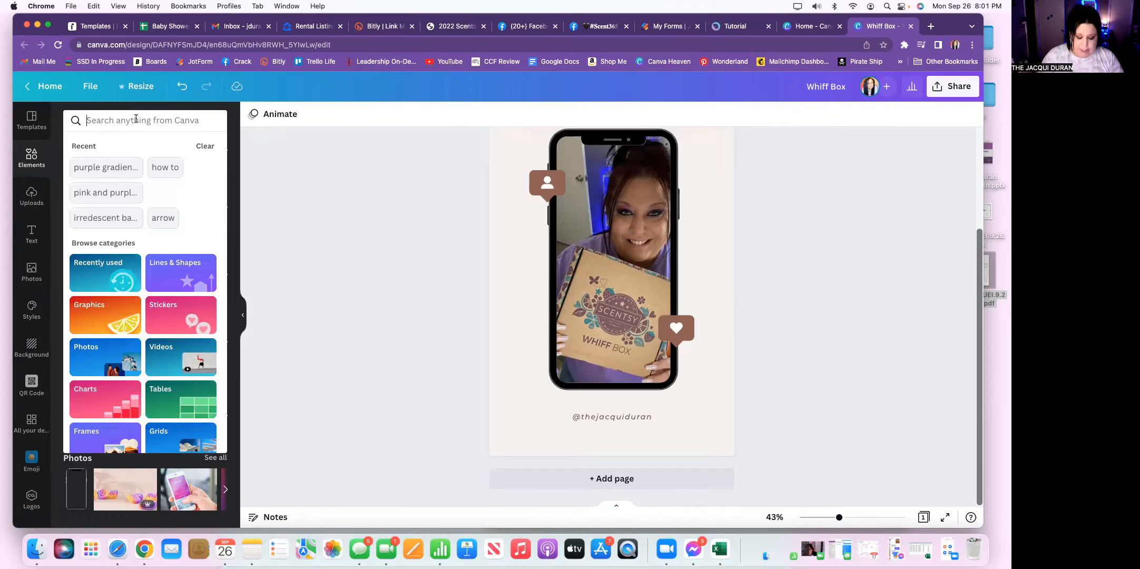
pyautogui.write('inst')
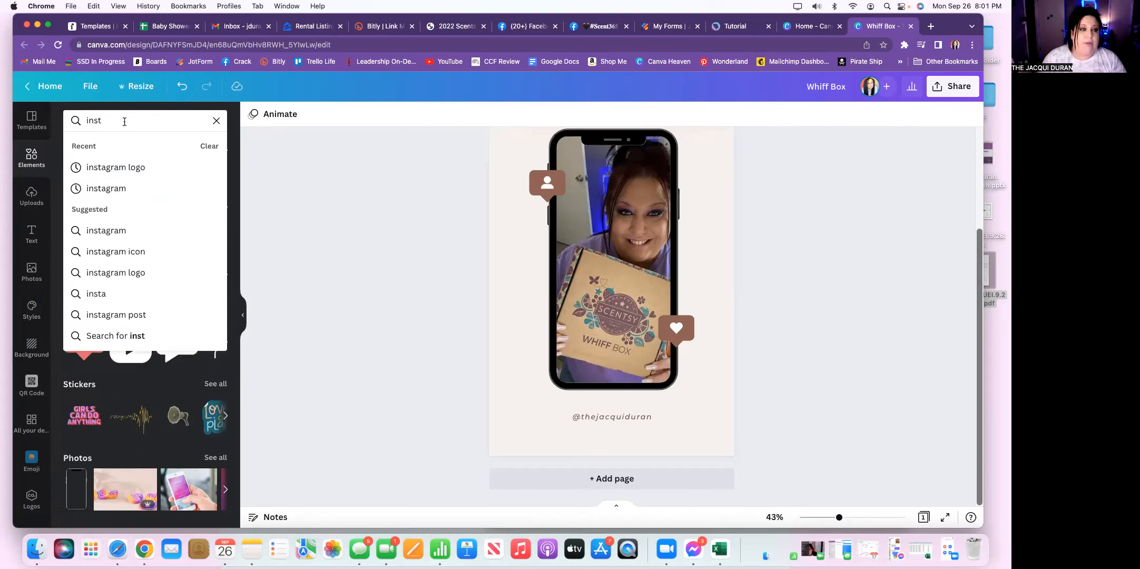
pyautogui.click(113, 168)
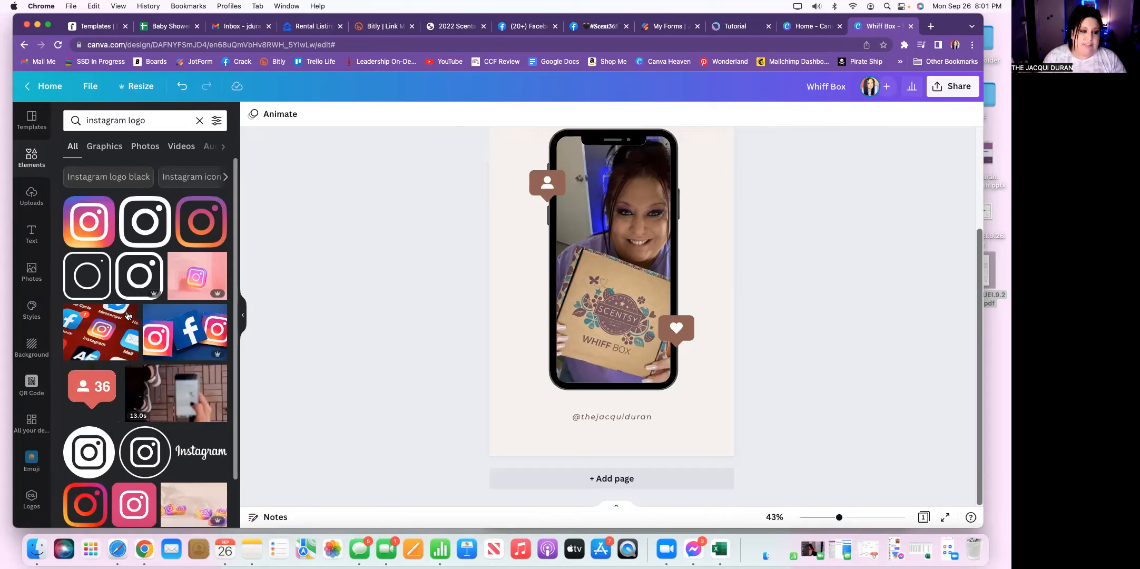
pyautogui.moveTo(89, 239); pyautogui.dragTo(571, 424)
# Step: Try to reposition the Instagram logo, undo its drop into the phone frame, and select the logo again
pyautogui.moveTo(646, 444); pyautogui.dragTo(618, 302)
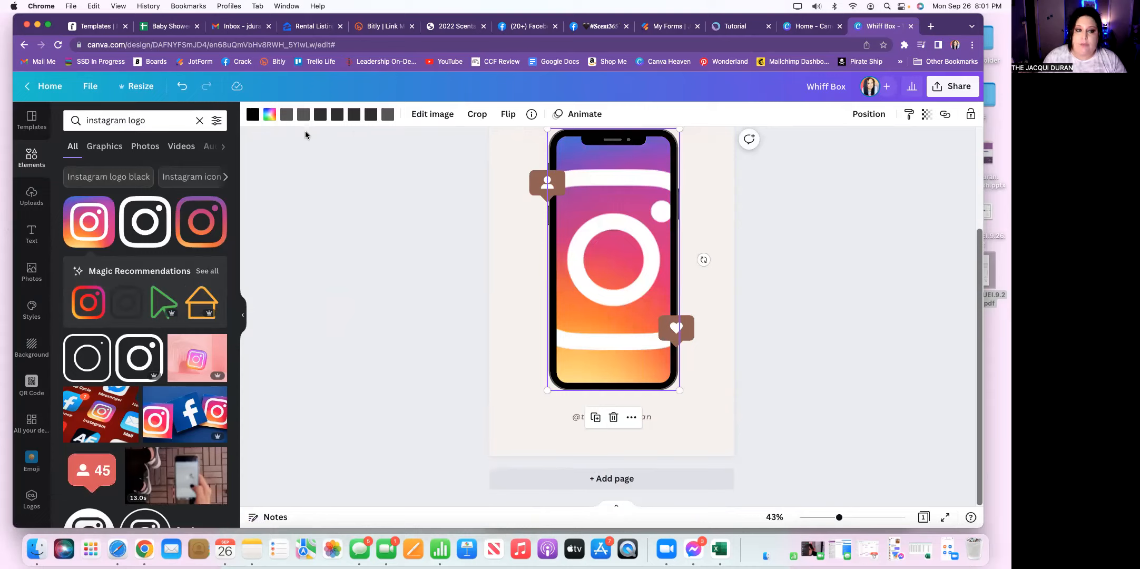
pyautogui.click(183, 87)
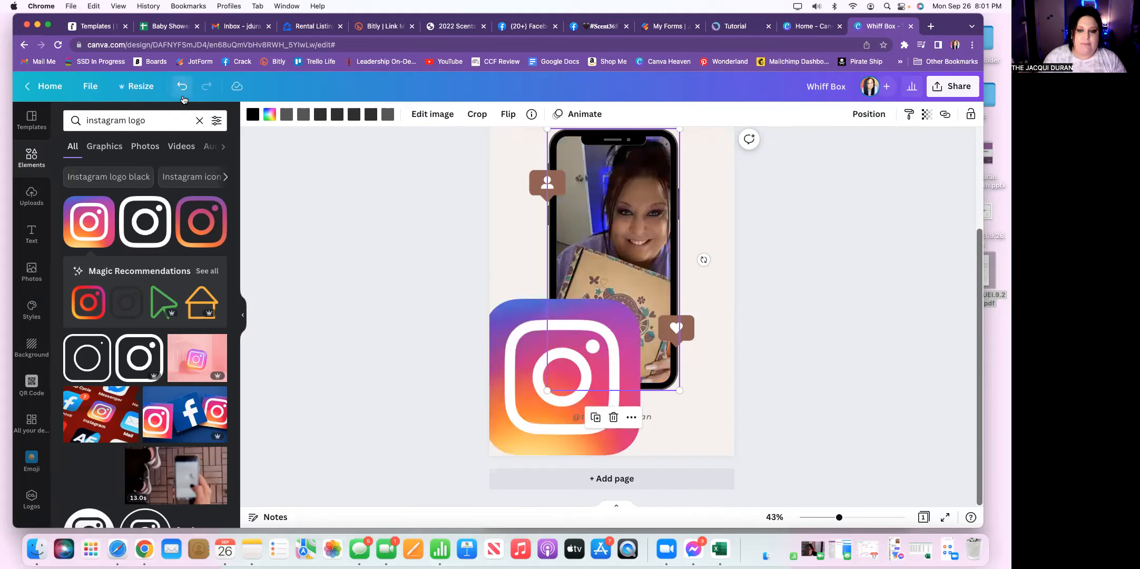
pyautogui.click(507, 355)
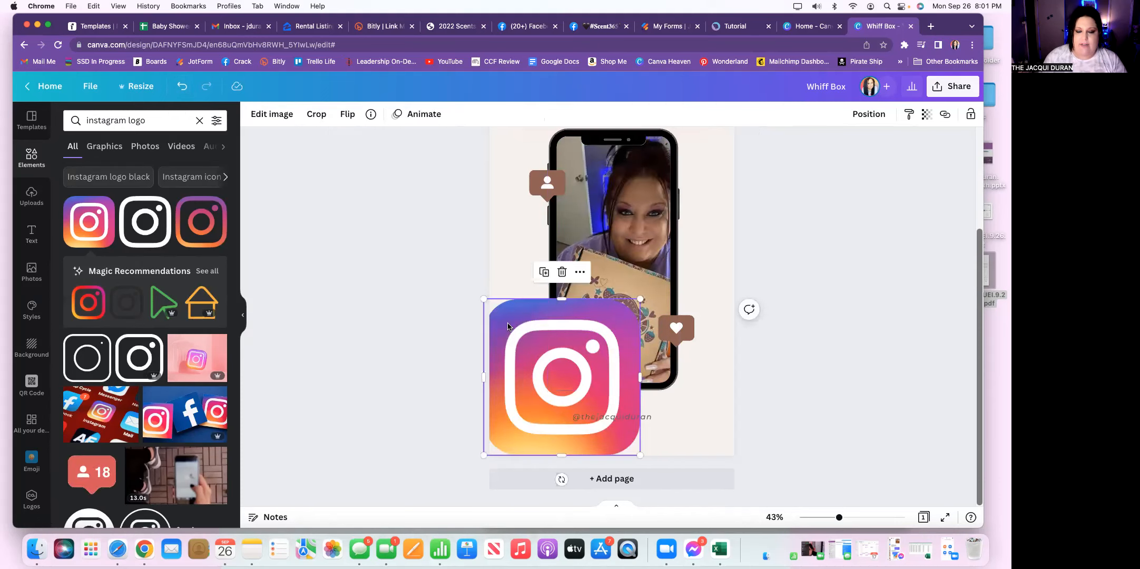
# Step: Shrink the Instagram logo to a small icon and position it directly beside the handle, with both centred below the phone
pyautogui.moveTo(482, 301); pyautogui.dragTo(543, 410)
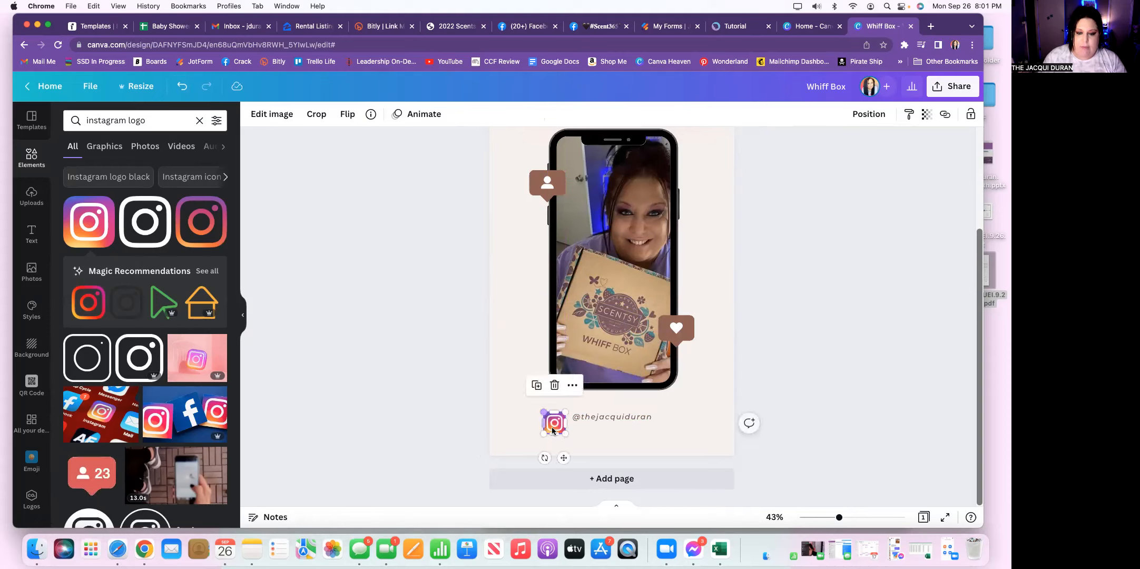
pyautogui.moveTo(564, 459); pyautogui.dragTo(644, 446)
pyautogui.click(606, 417)
pyautogui.click(561, 419)
pyautogui.moveTo(568, 451); pyautogui.dragTo(637, 447)
pyautogui.click(629, 420)
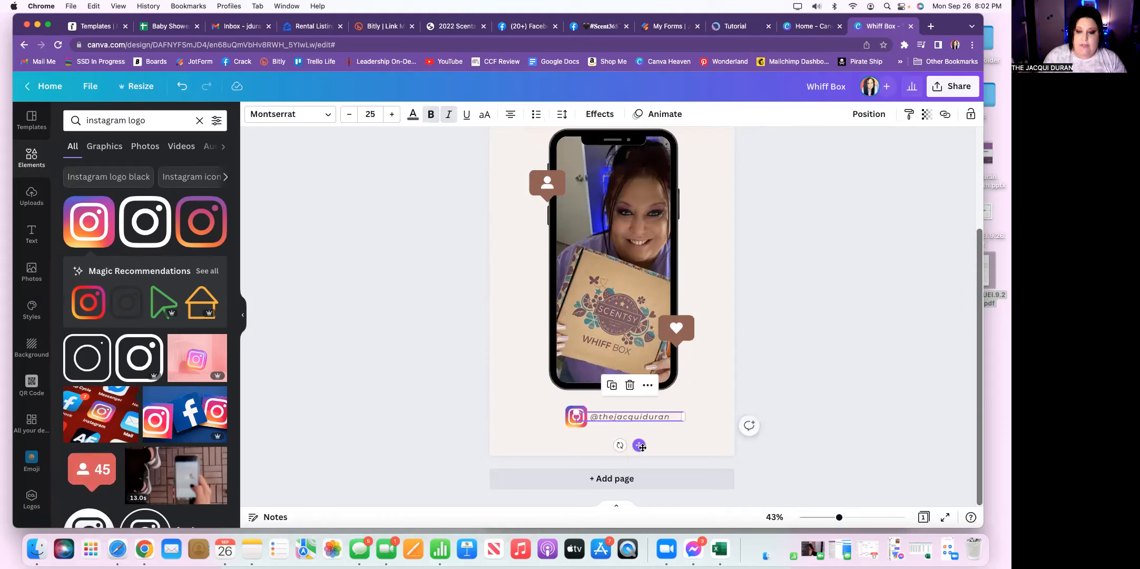
pyautogui.click(802, 419)
# Step: Download the finished design as a PNG file at size 1 (1080 × 1920 px)
pyautogui.scroll(3, 790, 413)
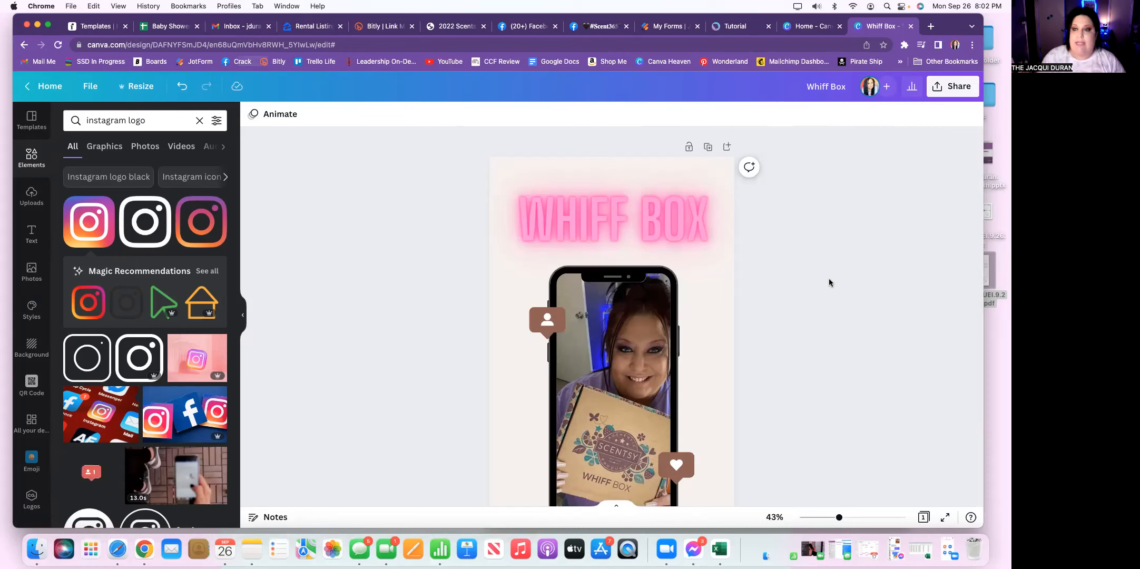
pyautogui.click(942, 93)
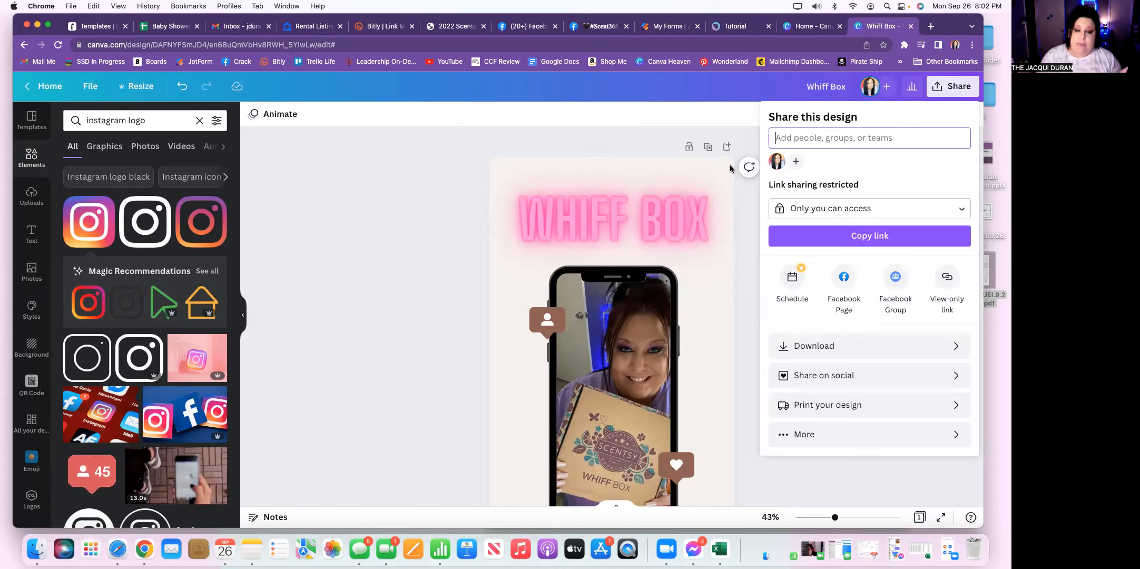
pyautogui.click(821, 347)
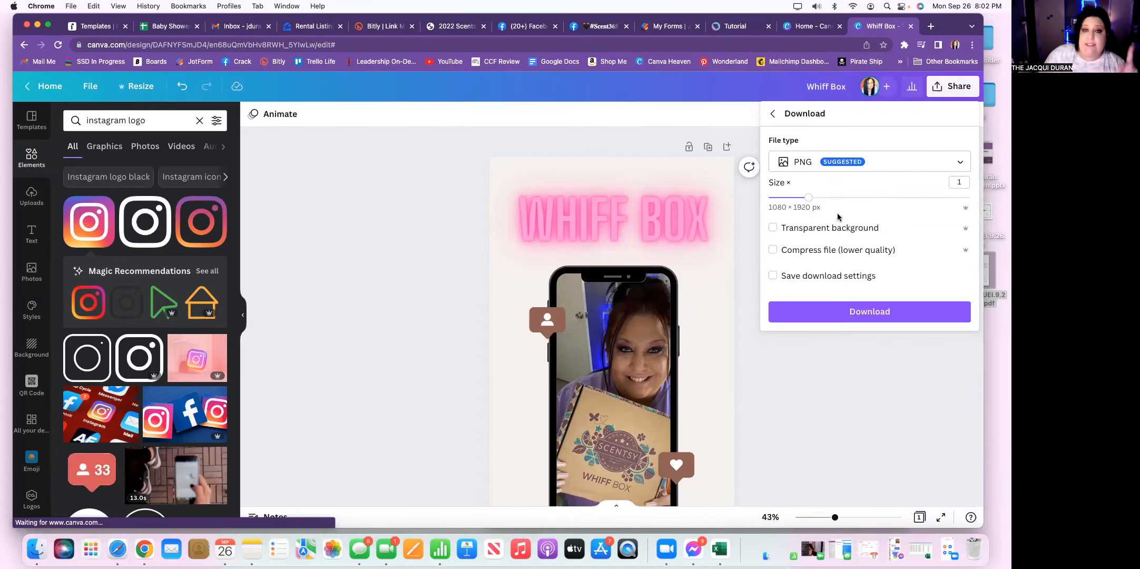
pyautogui.click(960, 163)
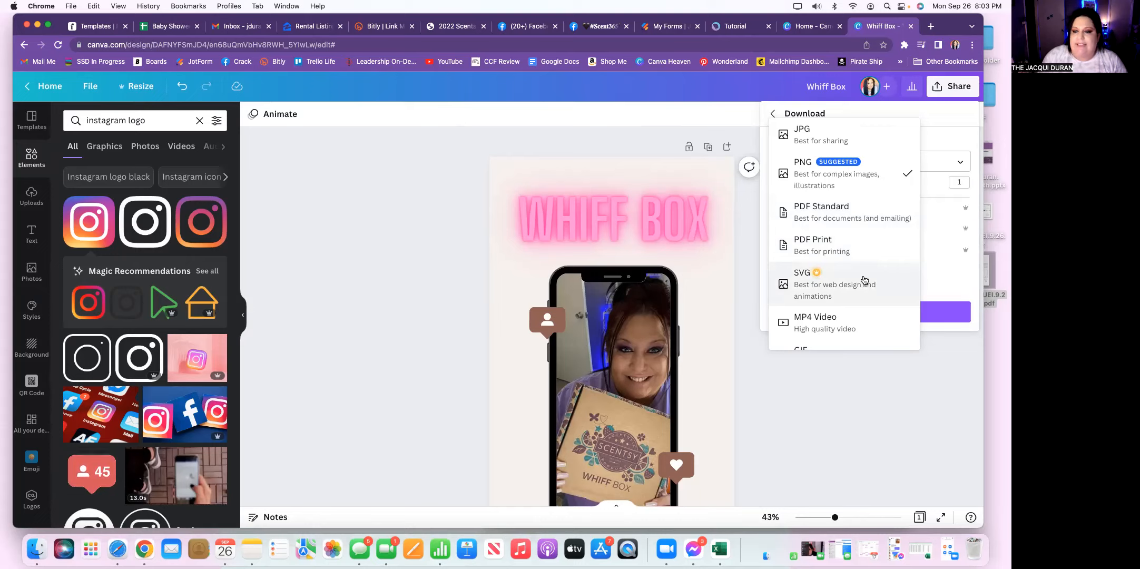
pyautogui.scroll(-1, 876, 285)
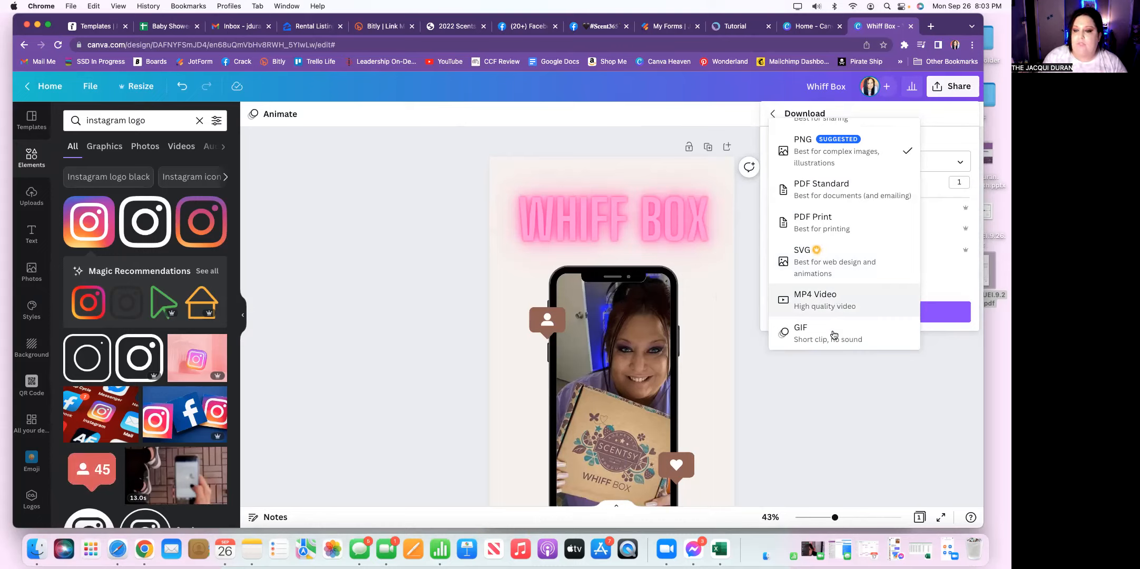
pyautogui.scroll(1, 826, 283)
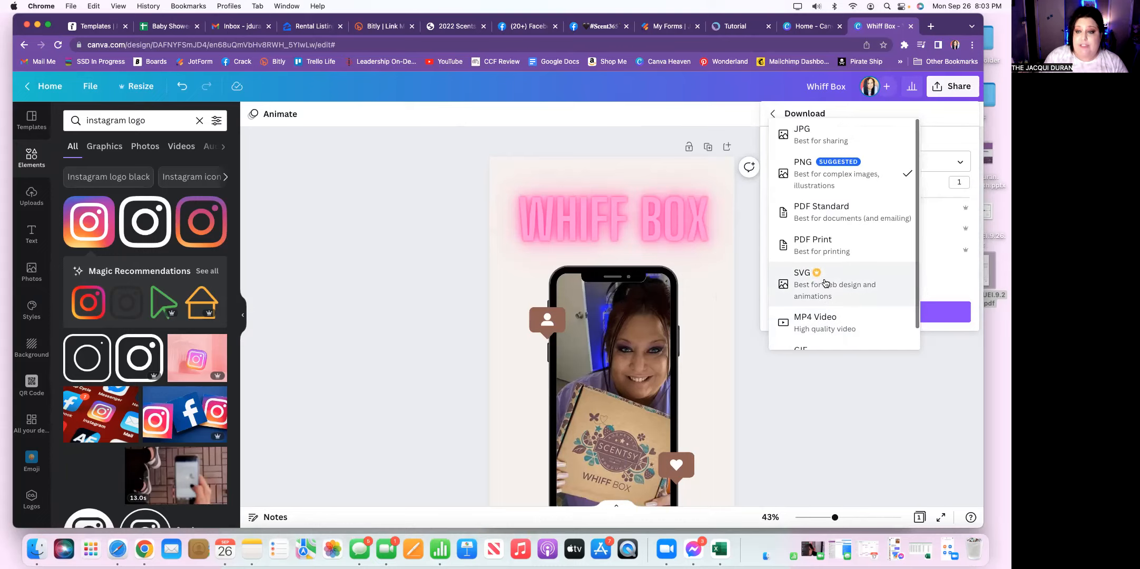
pyautogui.click(809, 176)
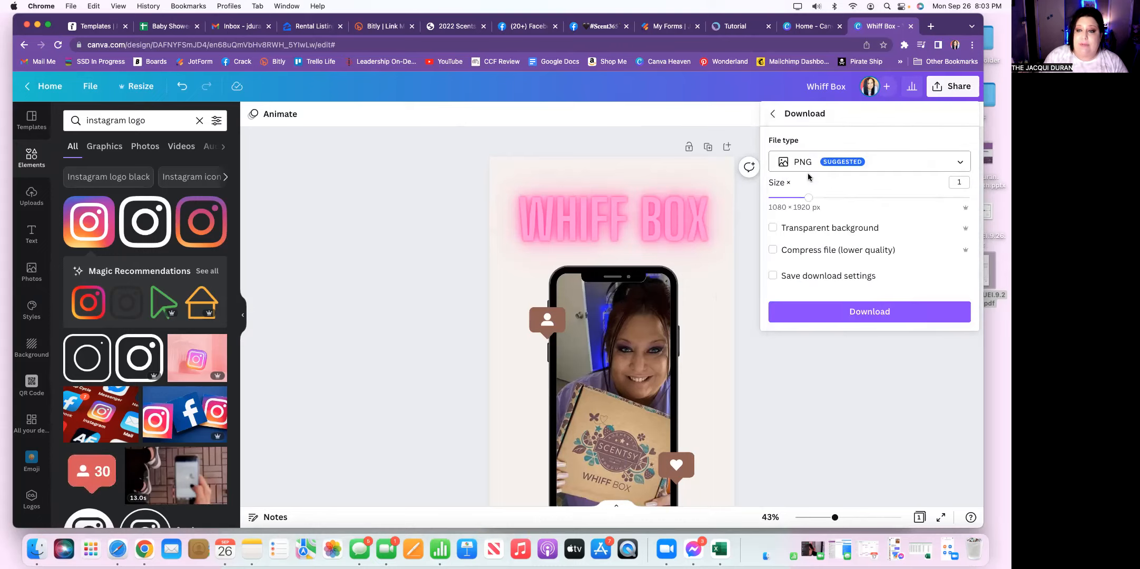
pyautogui.click(877, 314)
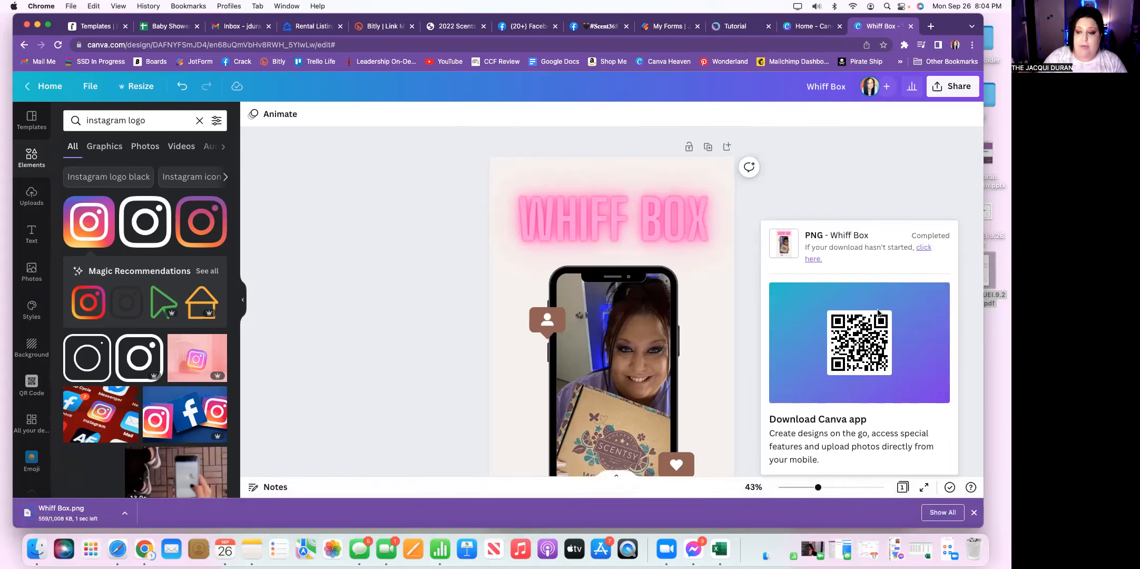
pyautogui.click(834, 183)
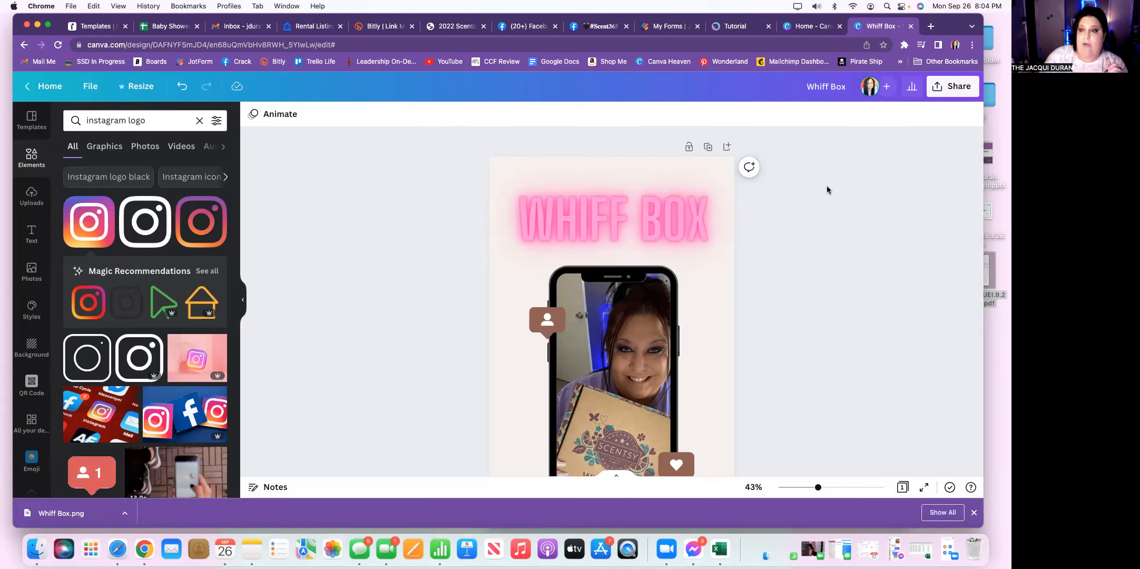
# Step: Copy the template link of the Whiff Box design from its sharing options
pyautogui.click(936, 90)
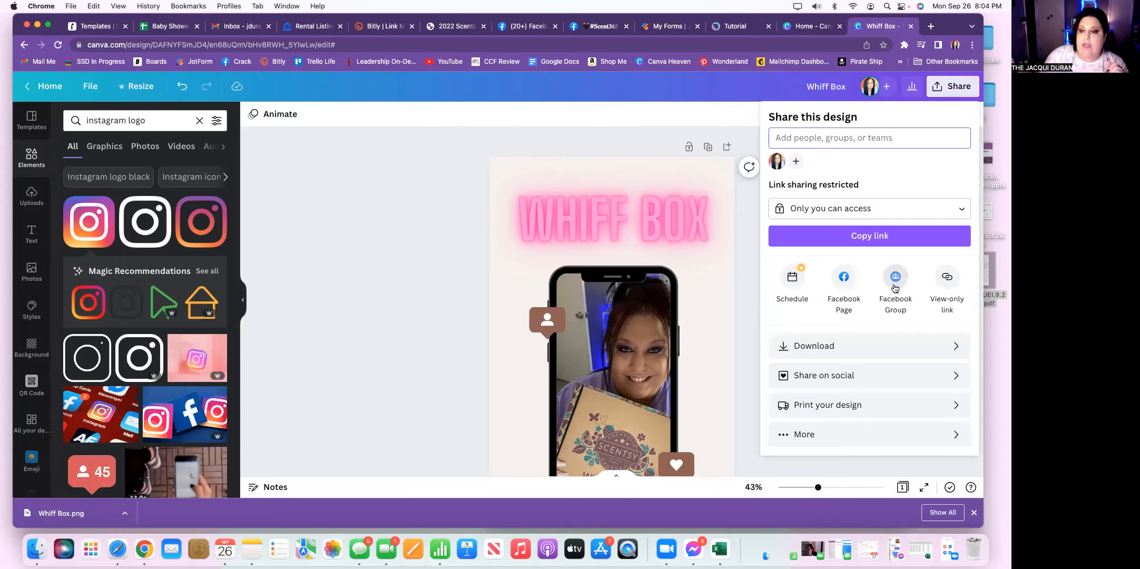
pyautogui.click(804, 435)
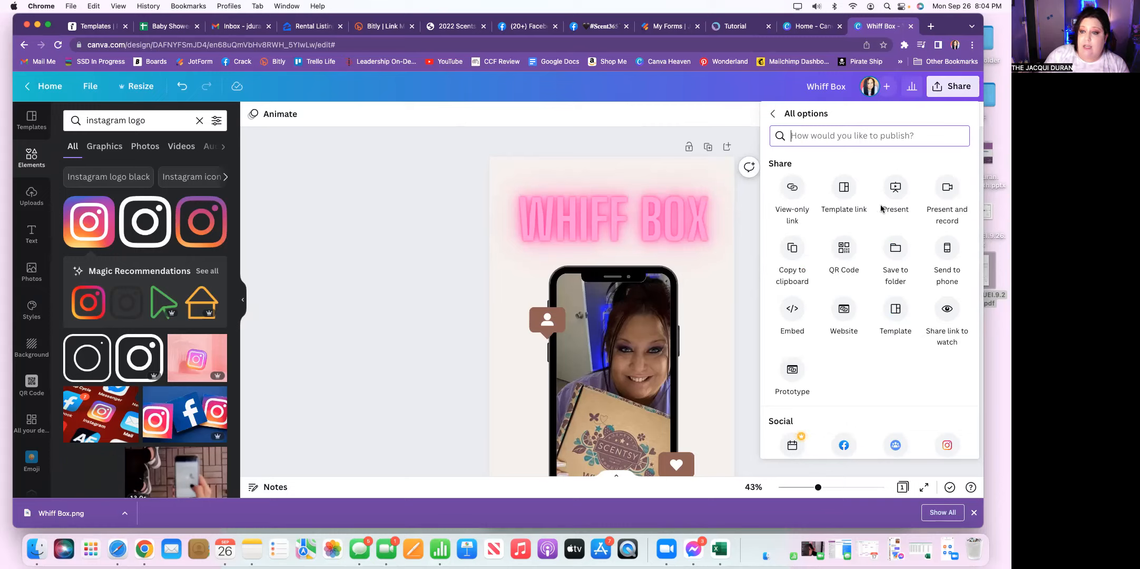
pyautogui.click(844, 188)
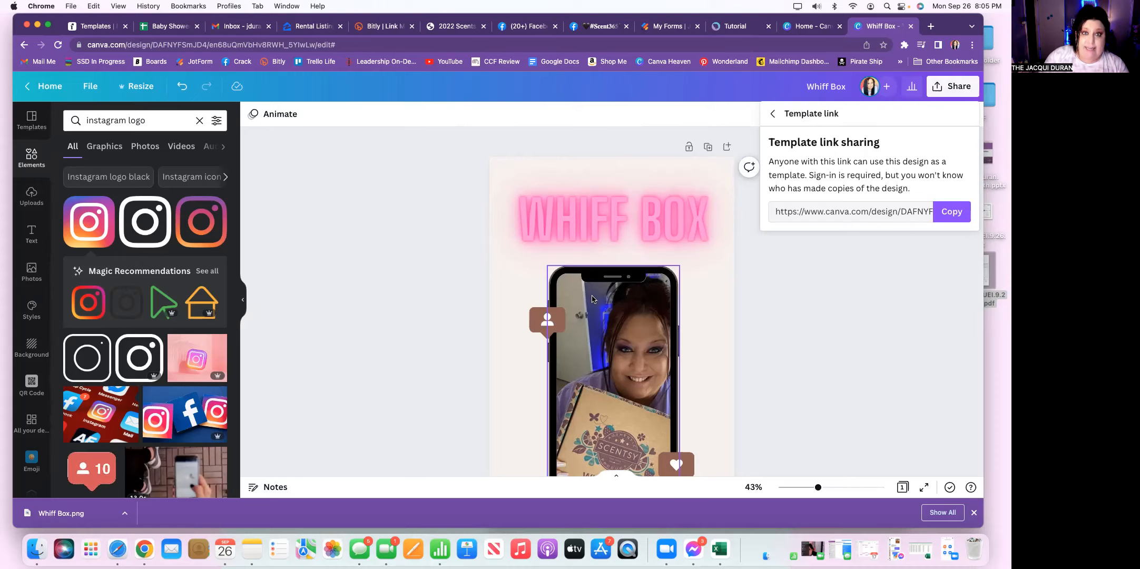
pyautogui.click(952, 215)
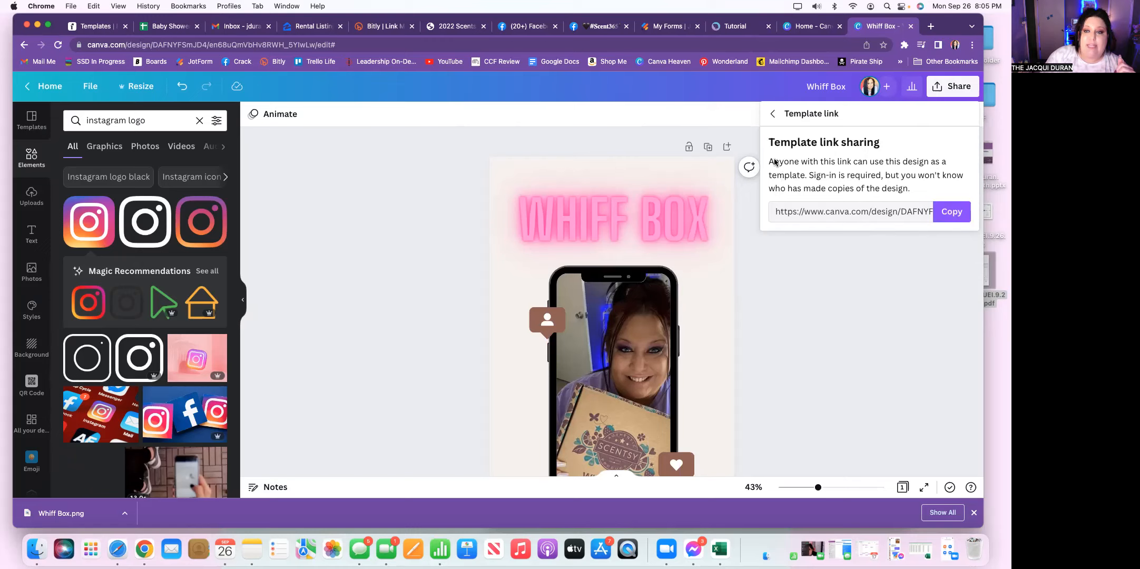
pyautogui.click(773, 115)
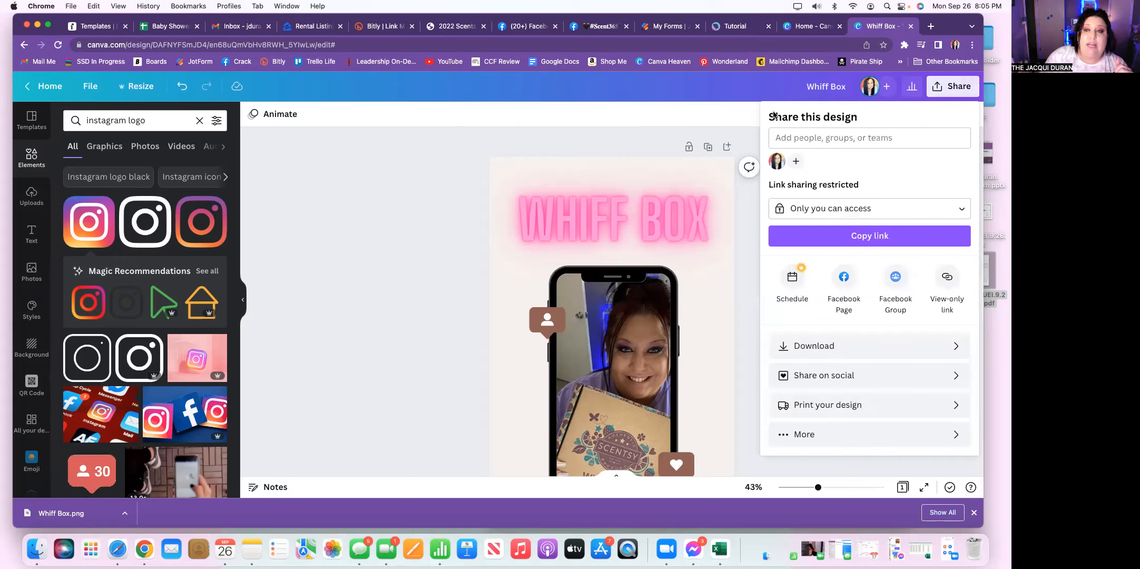
# Step: Open the copied template link in a new browser tab and create a design from it, staying in the browser
pyautogui.click(931, 26)
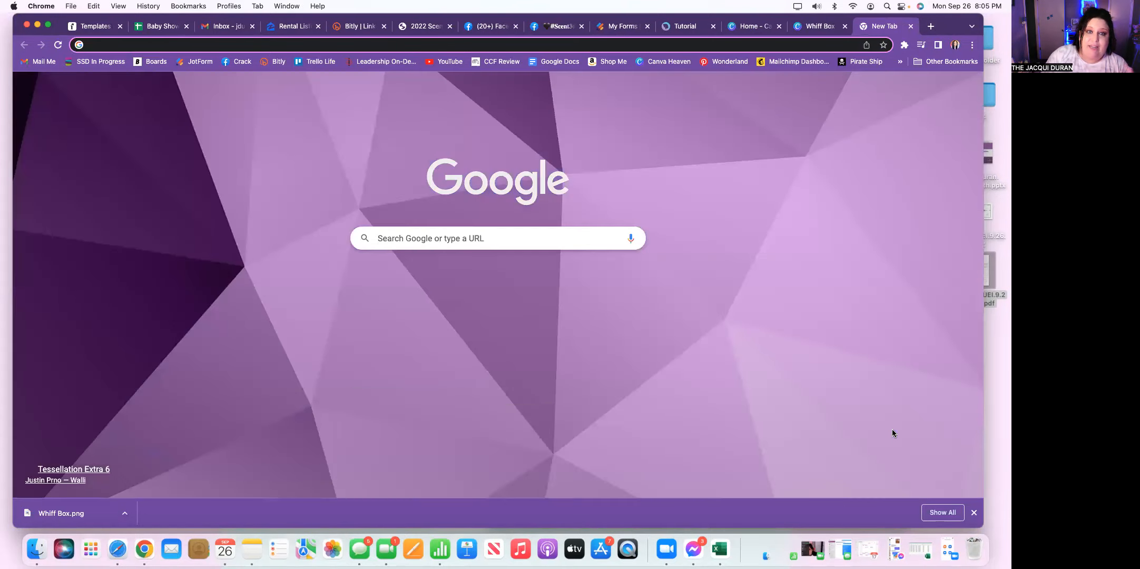
pyautogui.rightClick(101, 47)
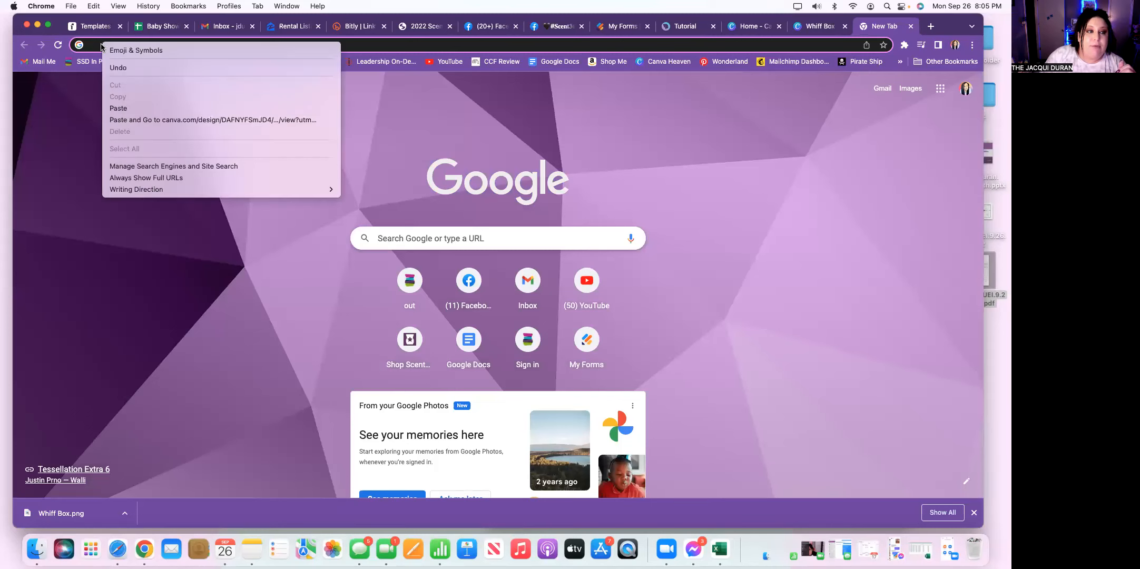
pyautogui.click(146, 108)
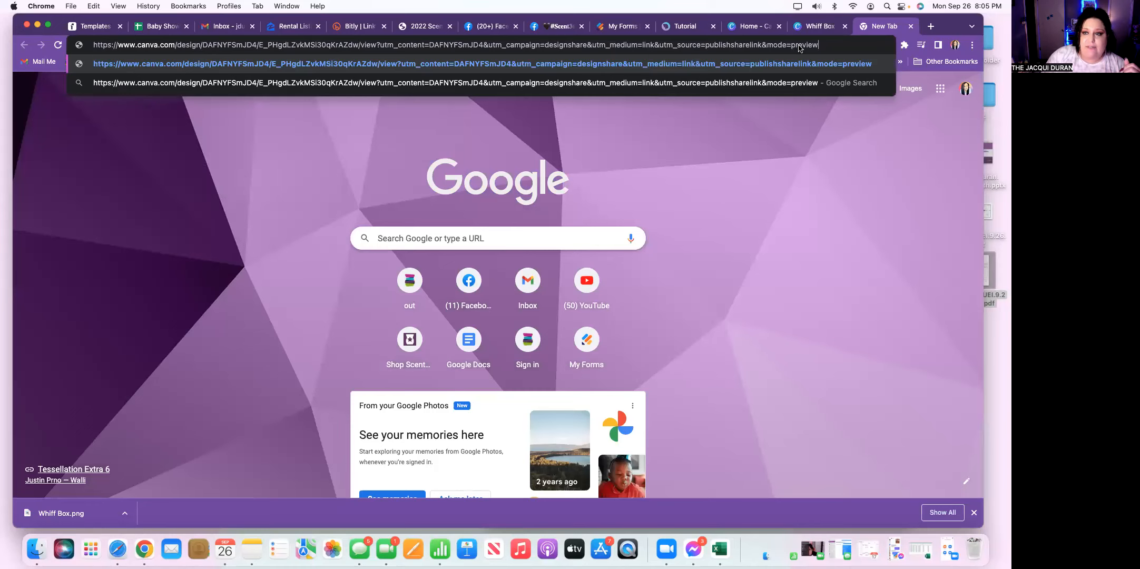
pyautogui.press('Return')
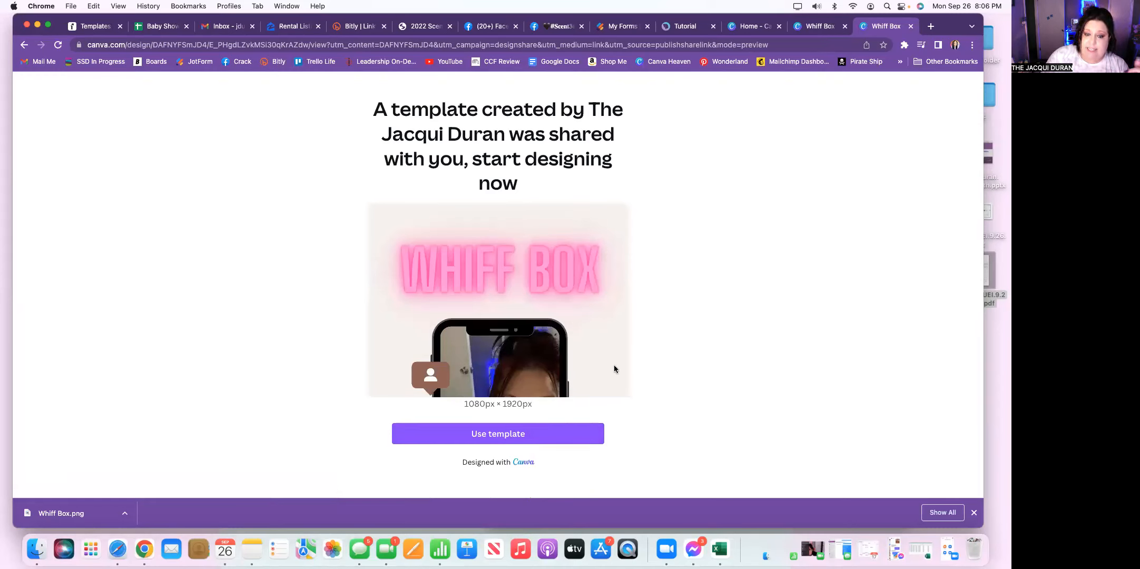
pyautogui.click(493, 434)
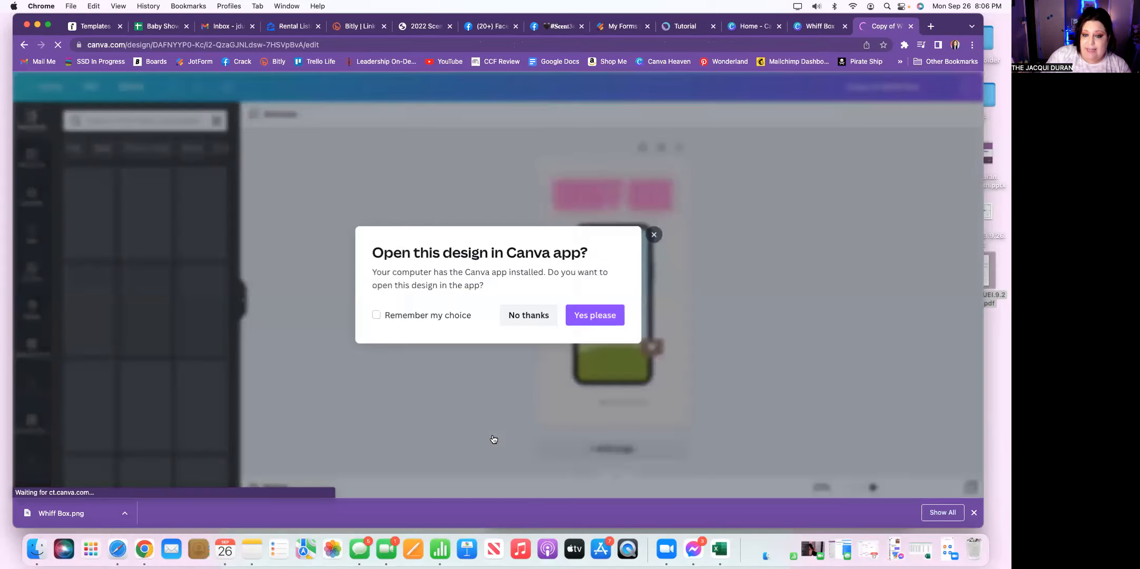
pyautogui.click(530, 315)
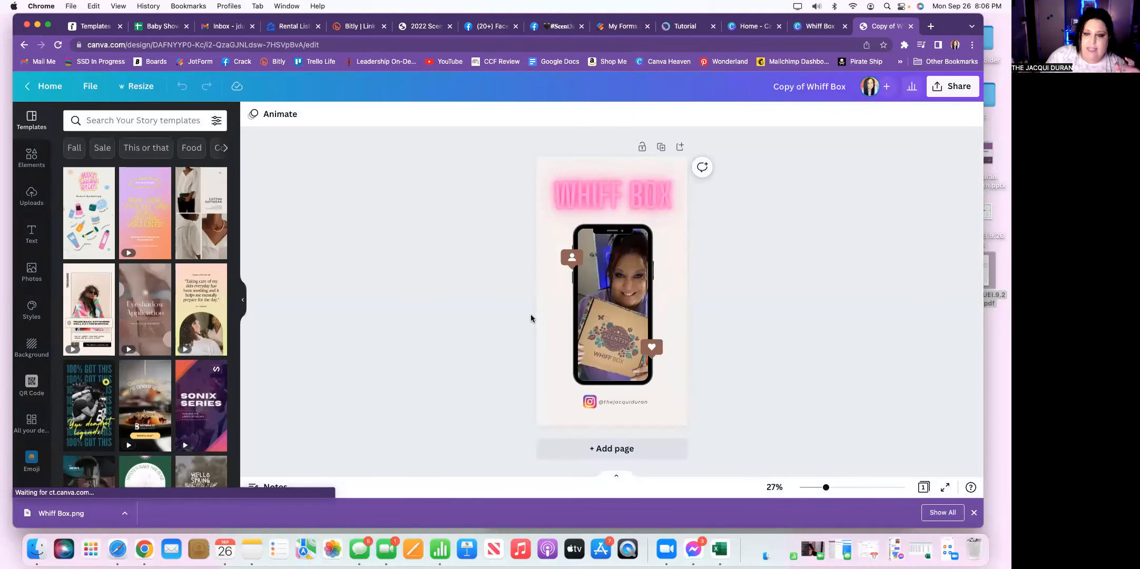
# Step: Delete only the photo from the phone frame in the copied design, keeping the frame, and show the uploaded images
pyautogui.click(621, 302)
pyautogui.click(613, 196)
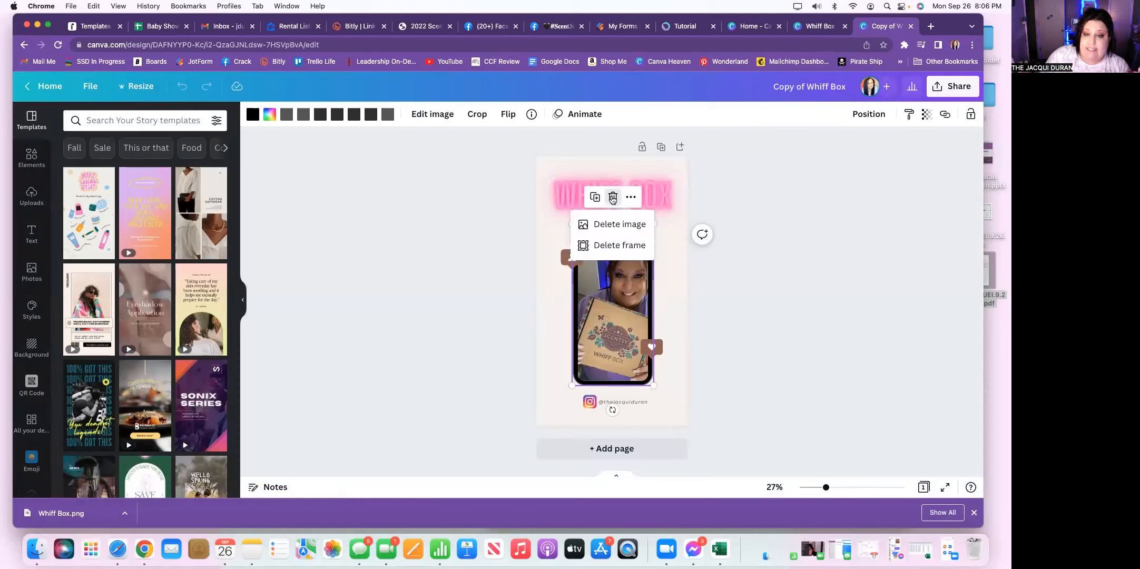
pyautogui.click(617, 225)
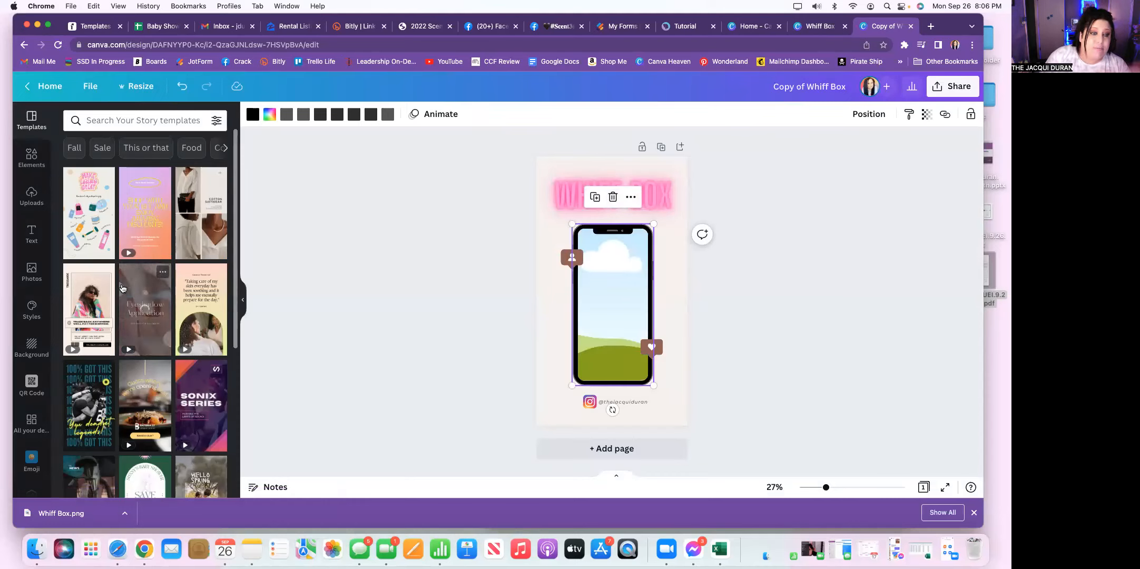
pyautogui.click(30, 194)
pyautogui.click(566, 196)
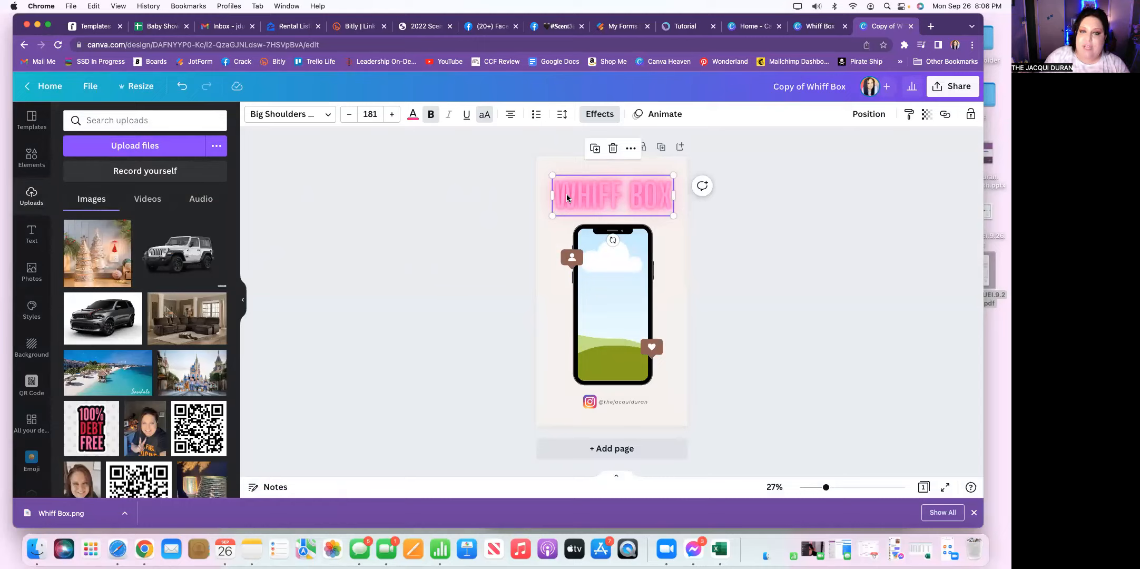
pyautogui.click(757, 240)
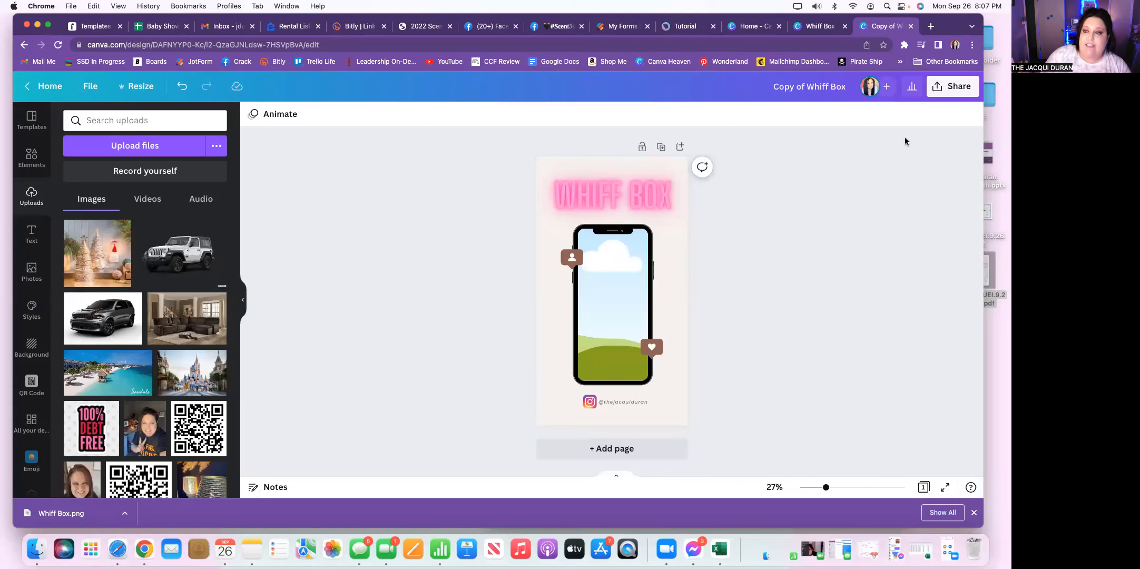
# Step: Bring up the template link for sharing the copied design with the empty phone frame
pyautogui.click(941, 90)
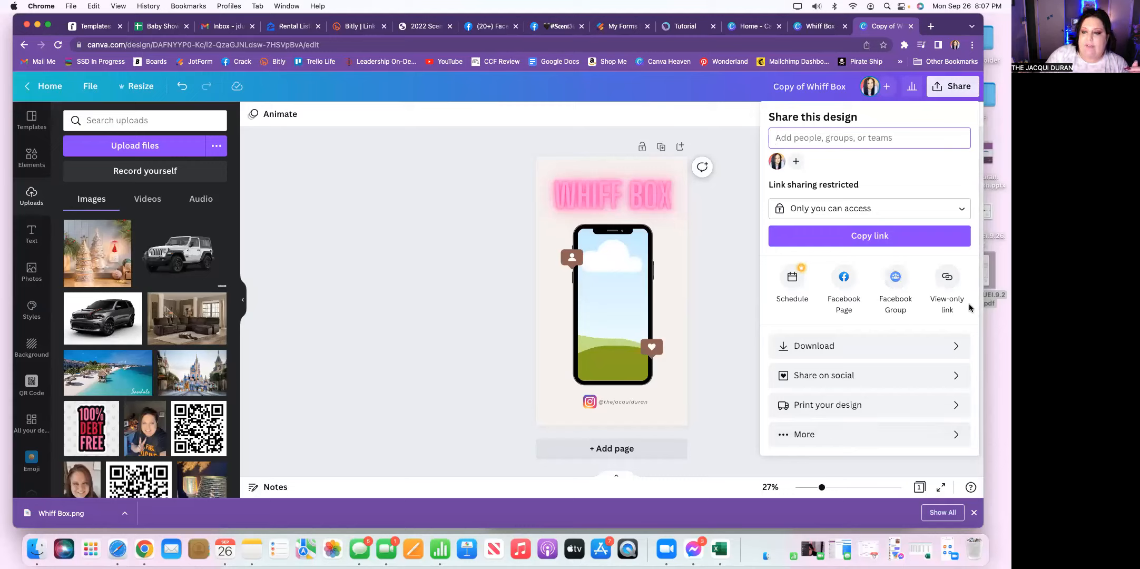
pyautogui.click(809, 433)
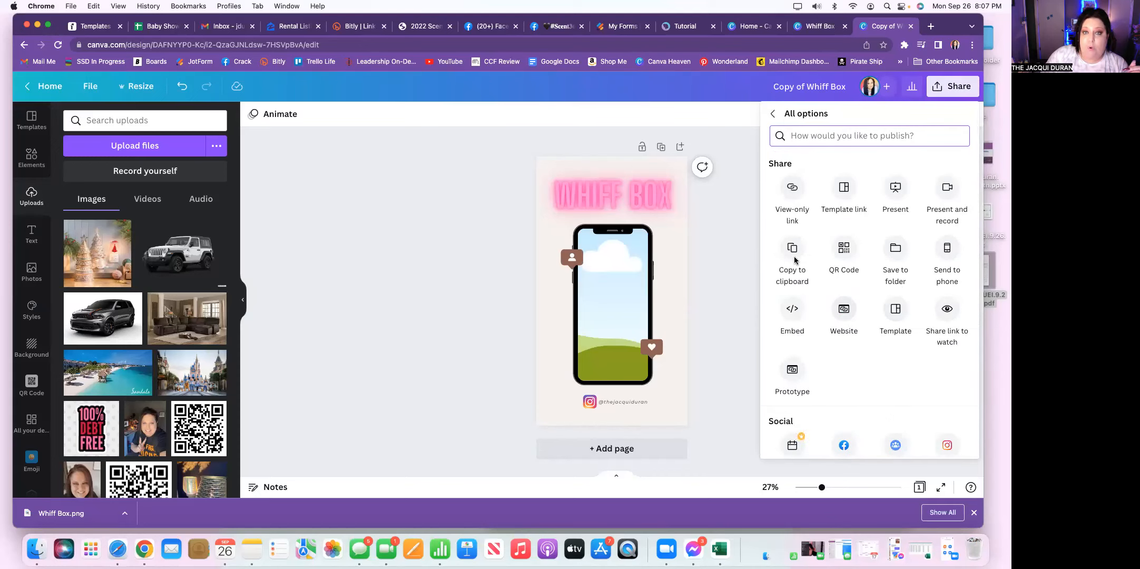
pyautogui.click(843, 189)
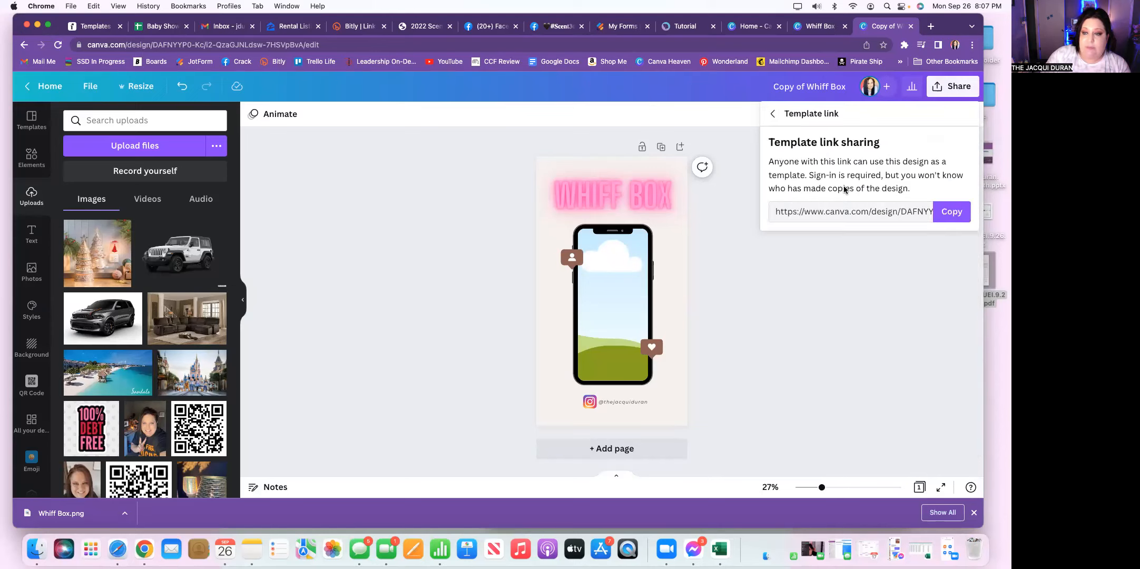